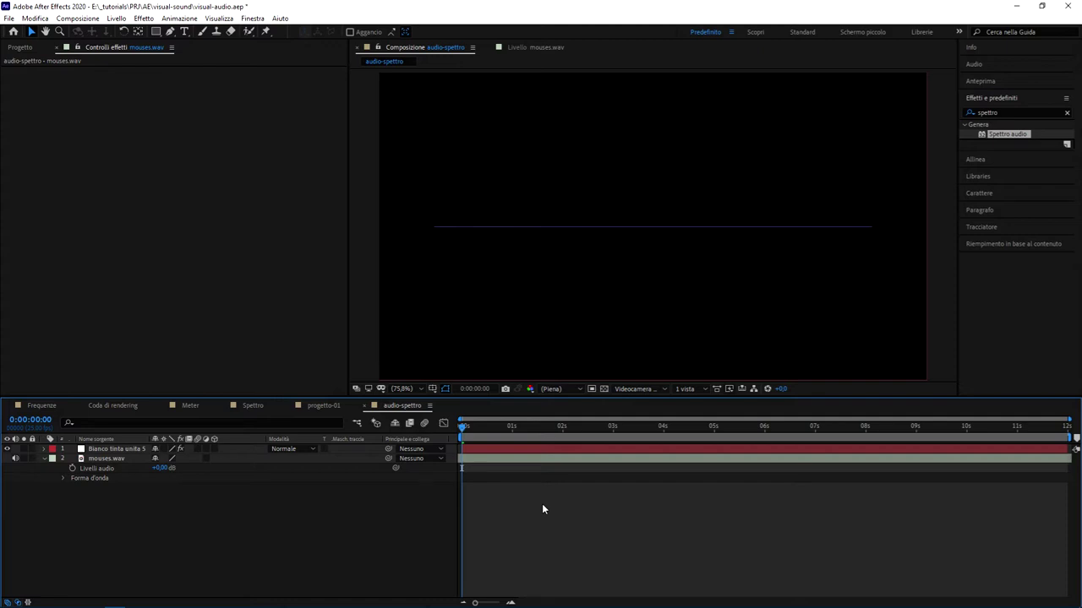
Switch from the audio-spettro composition to the Meter composition
left_click(188, 405)
Preview the Meter level bars from the start, then return to audio-spettro
left_click_drag(724, 425, 554, 439)
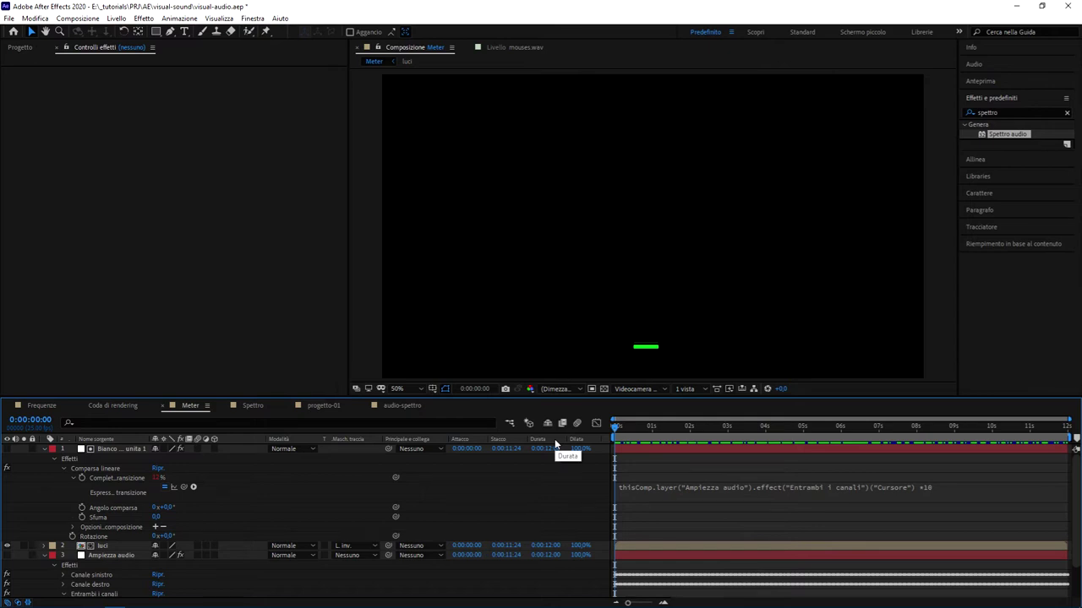
key("space")
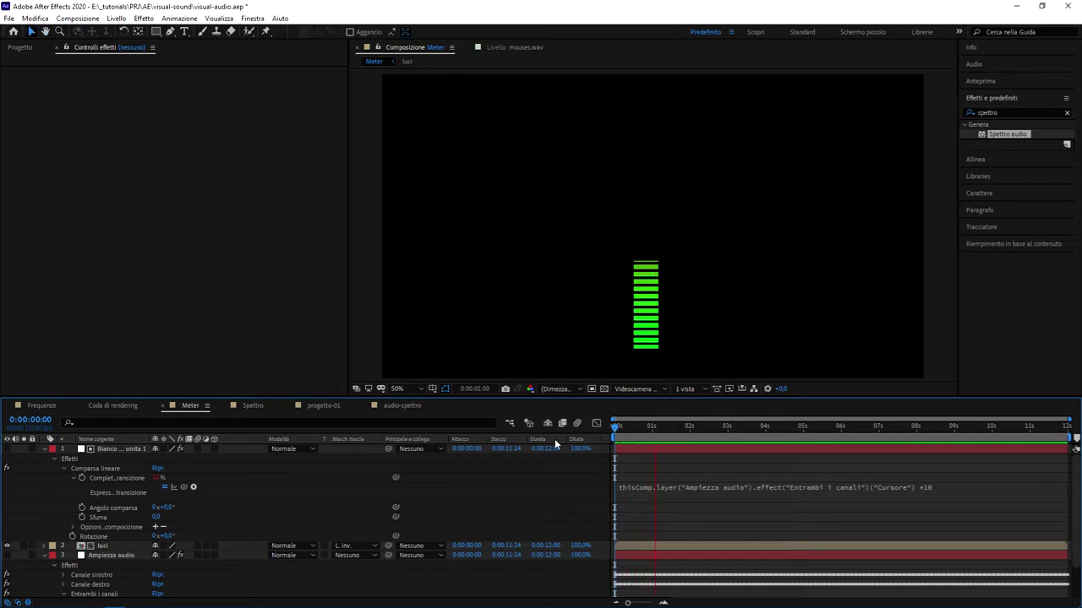
key("space")
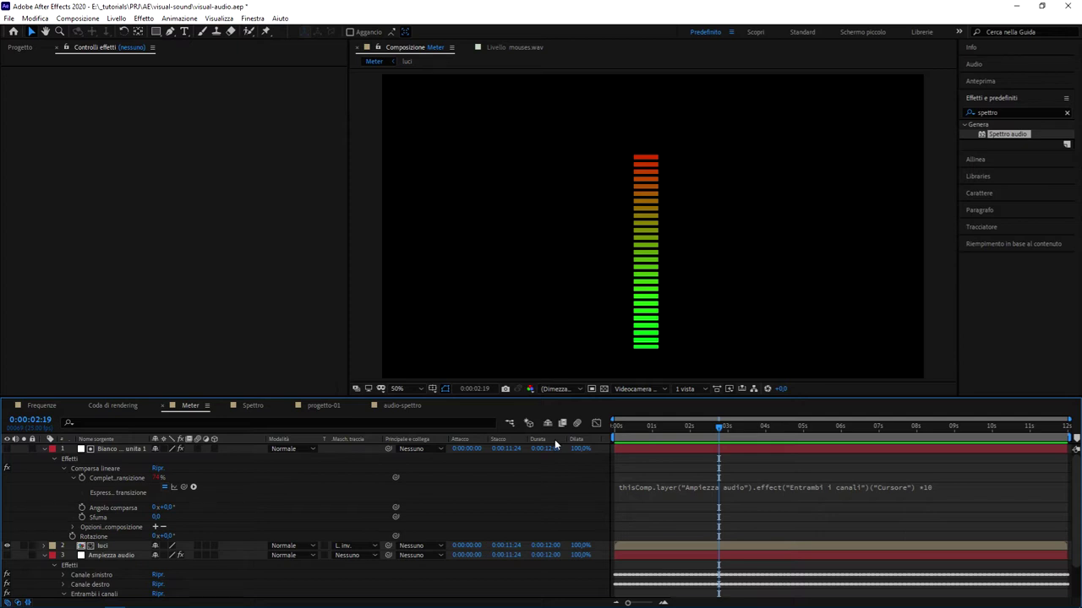
left_click(404, 405)
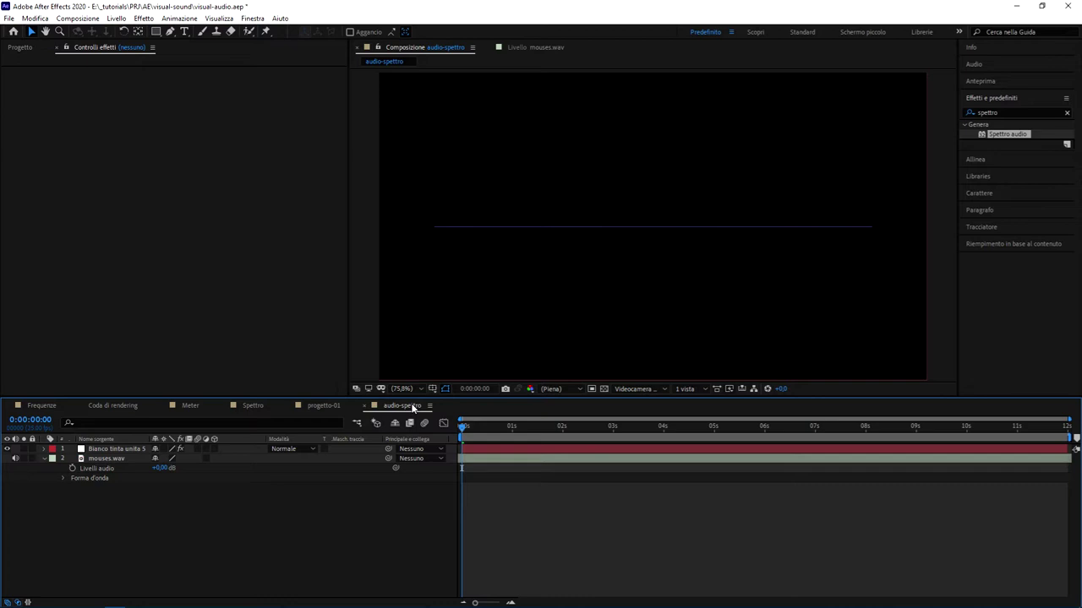
Preview the blue waveform spectrum, then apply Spettro audio to the old solid layer
key("space")
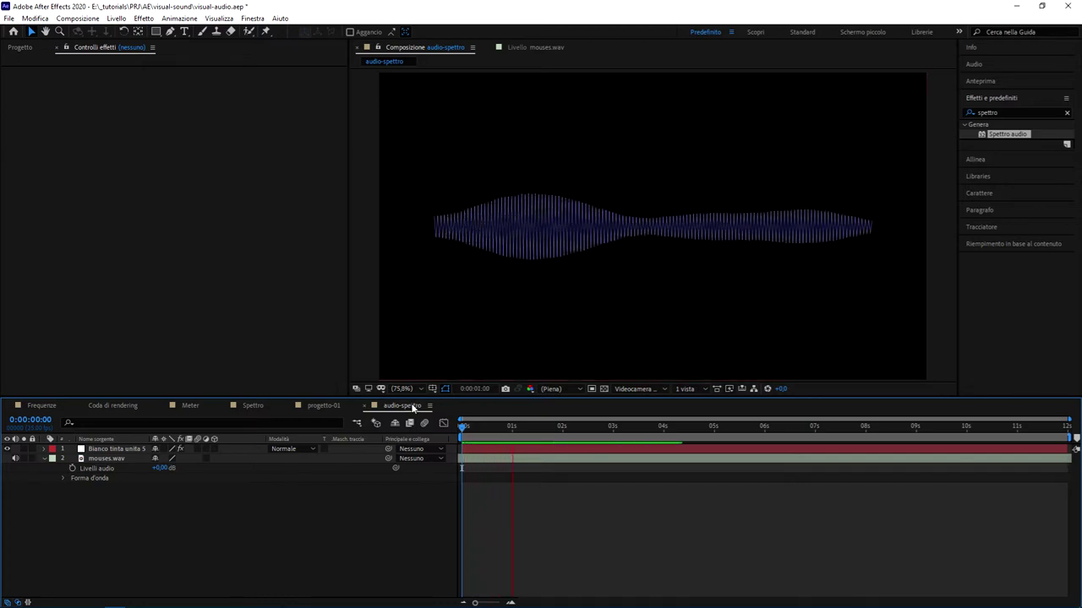
key("space")
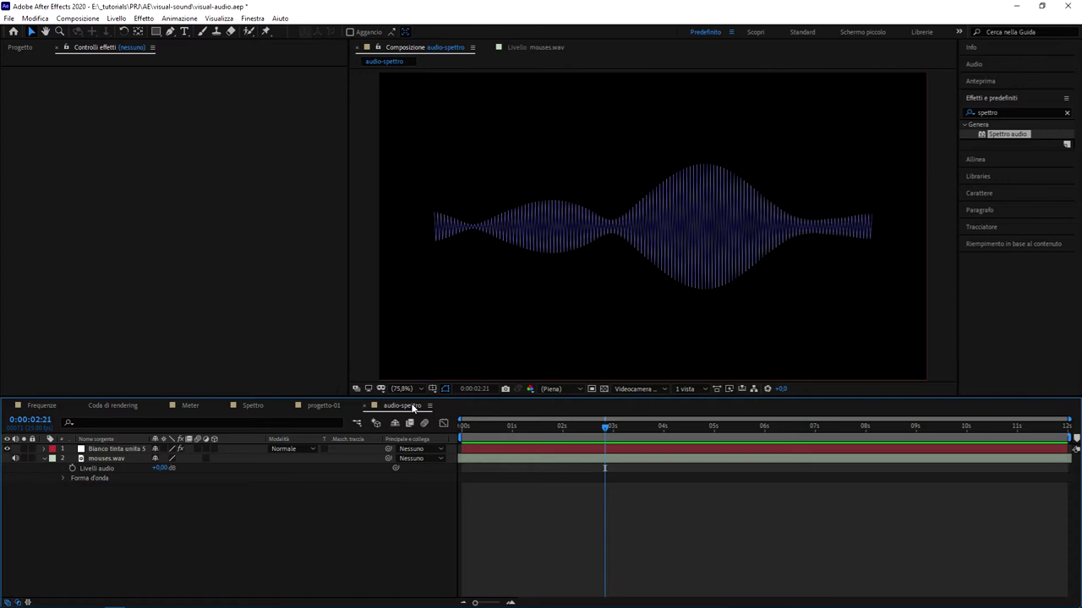
left_click(1007, 135)
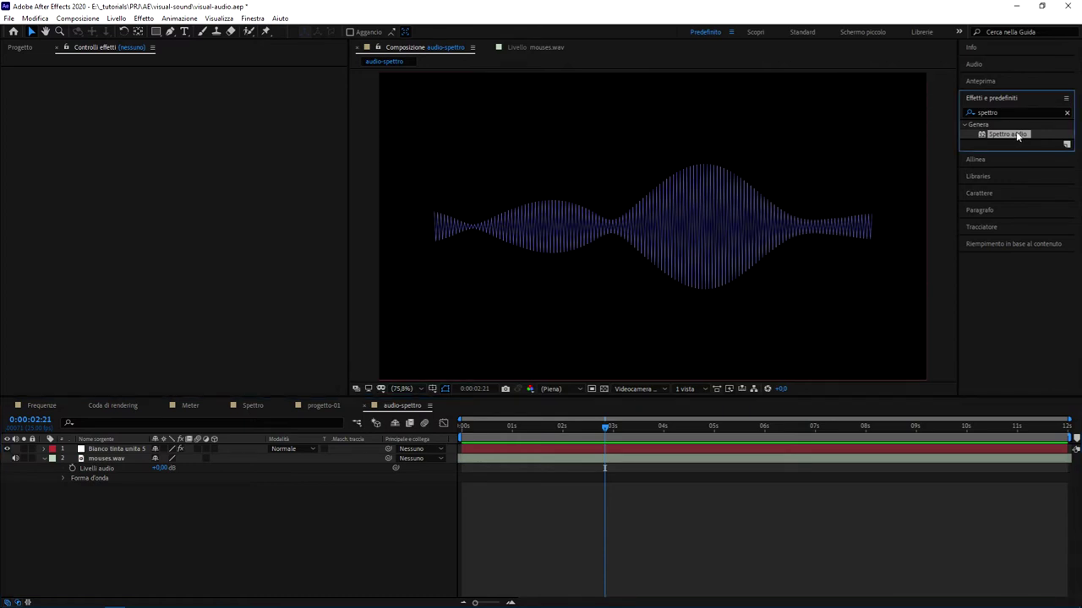
left_click_drag(1007, 135, 87, 452)
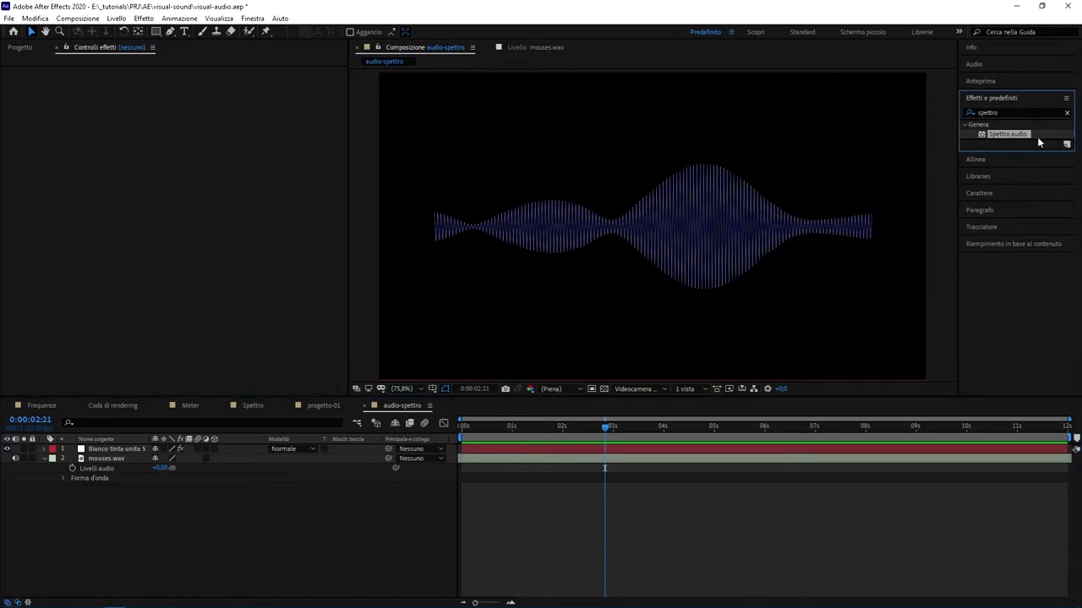
Delete the Bianco tinta unita 5 solid and display the mouses.wav audio waveform
key("Delete")
left_click(114, 449)
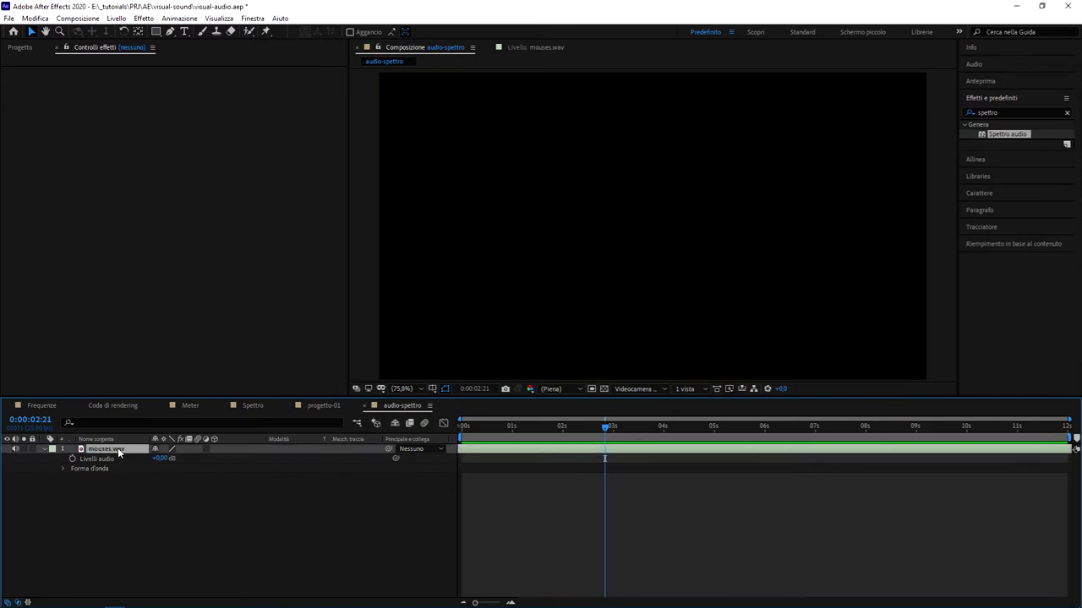
left_click(44, 449)
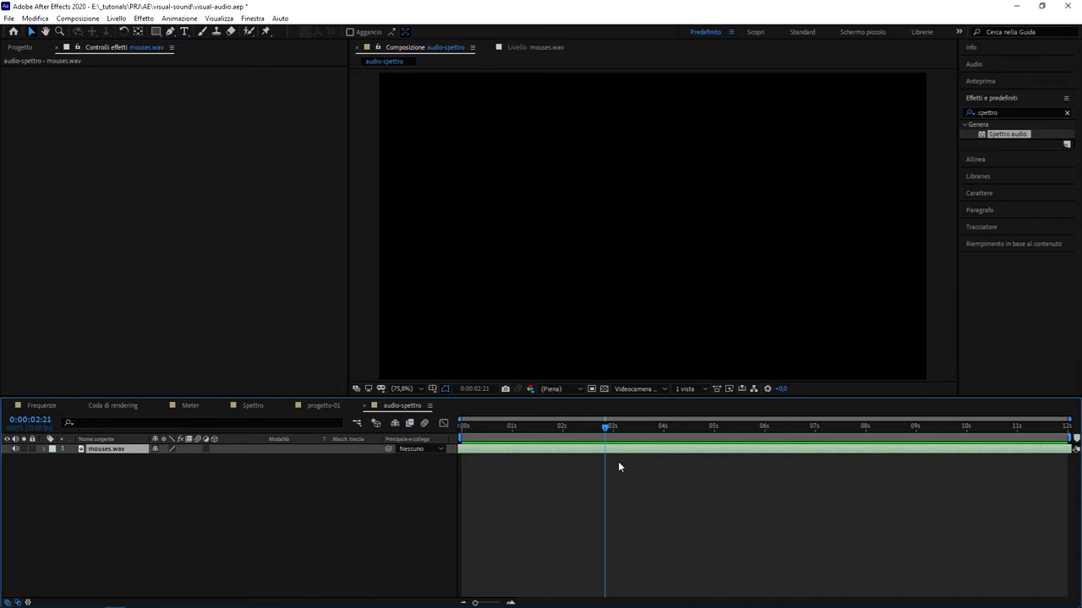
key("l")
key("l")
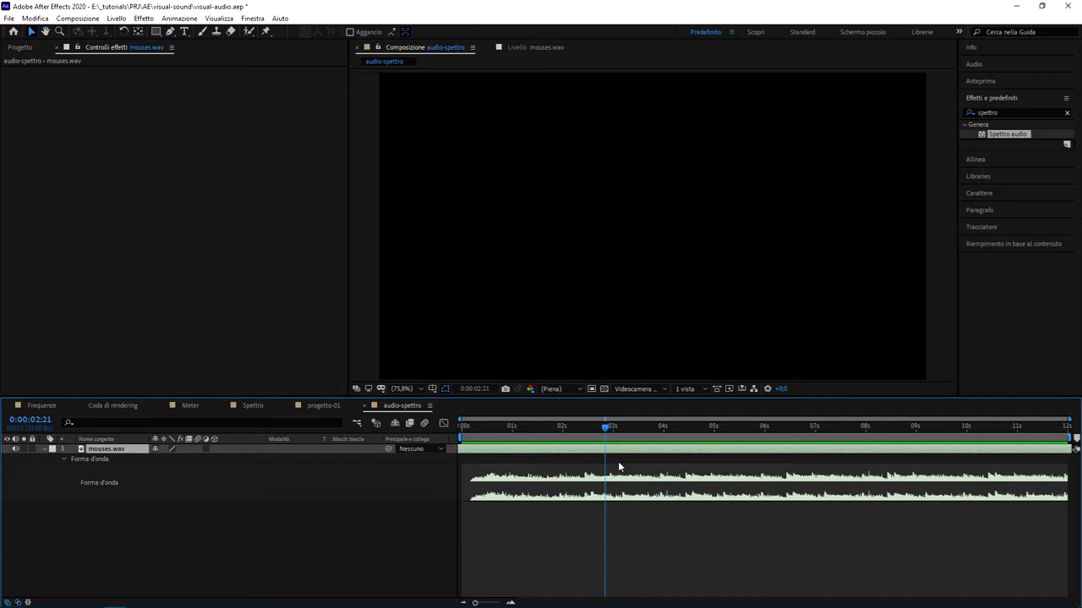
left_click_drag(798, 516, 674, 481)
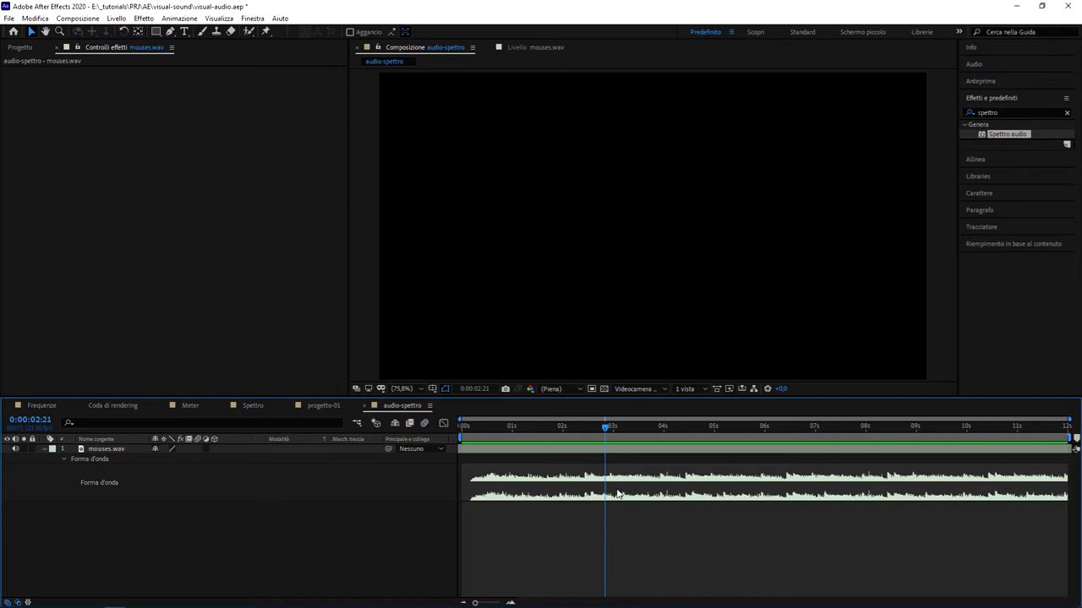
Create a white composition-sized solid named 'spettro' above mouses.wav
right_click(270, 533)
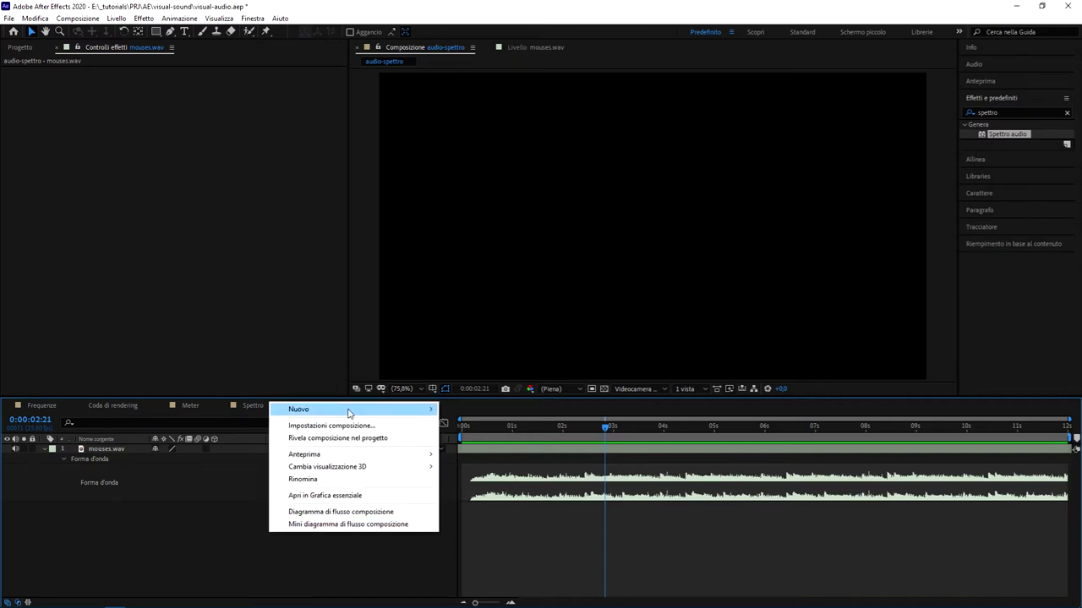
mouse_move(349, 413)
left_click(524, 437)
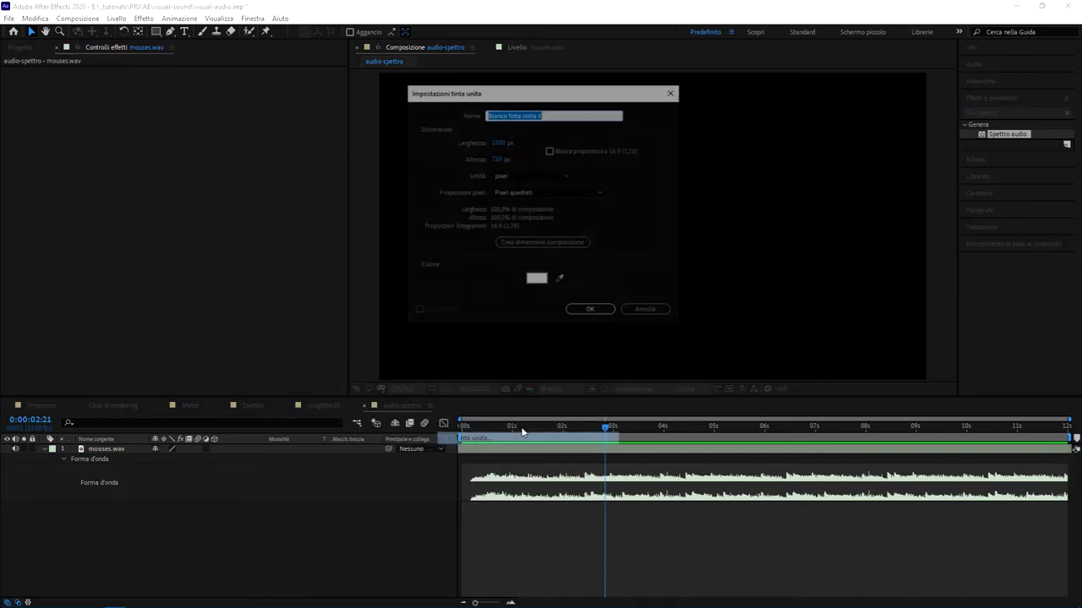
type("s")
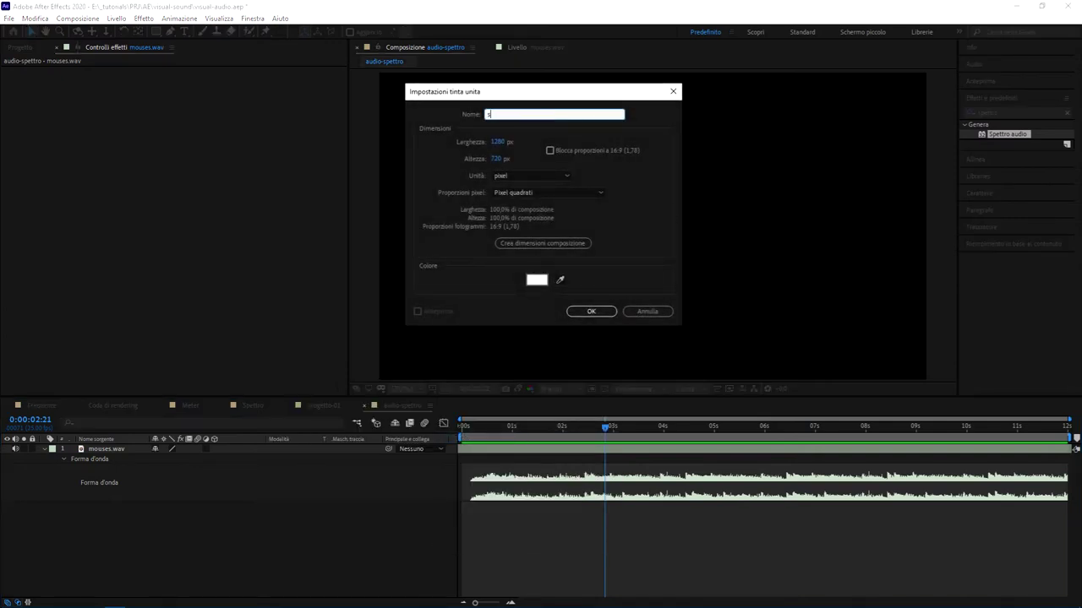
type("pettro")
left_click(590, 311)
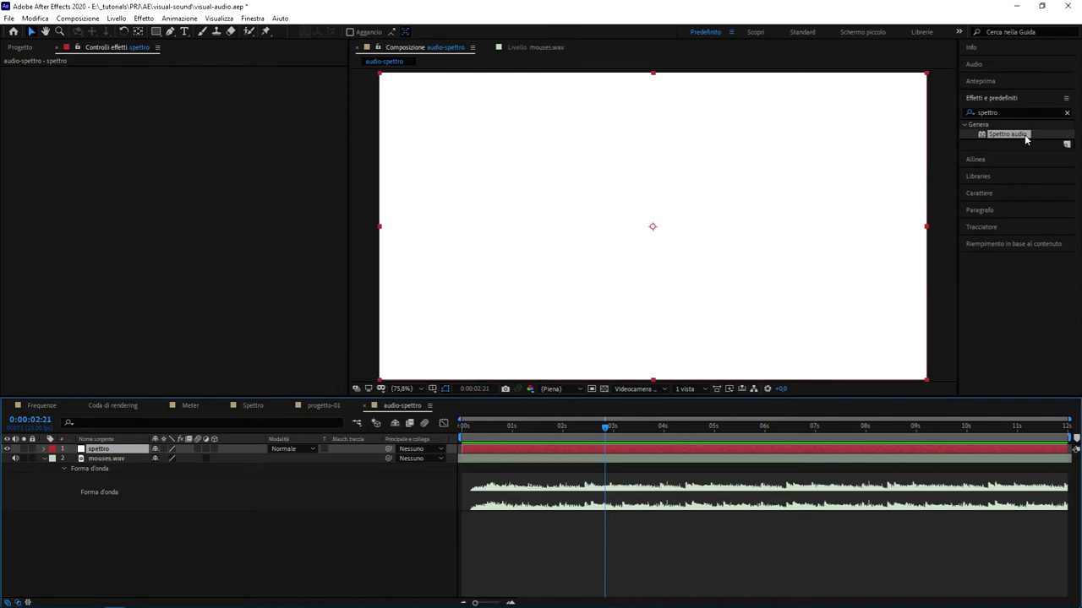
Apply Spettro audio to the spettro solid, driven by the mouses.wav layer, and preview it
mouse_move(1026, 139)
left_mouse_down()
mouse_move(1003, 136)
mouse_move(716, 243)
left_mouse_up()
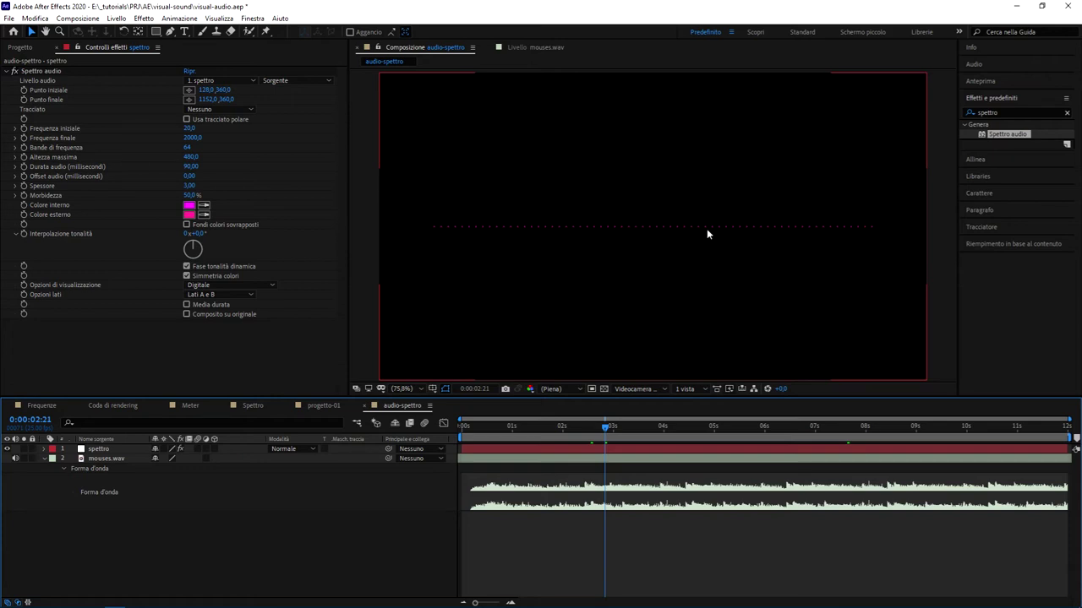
left_click(214, 85)
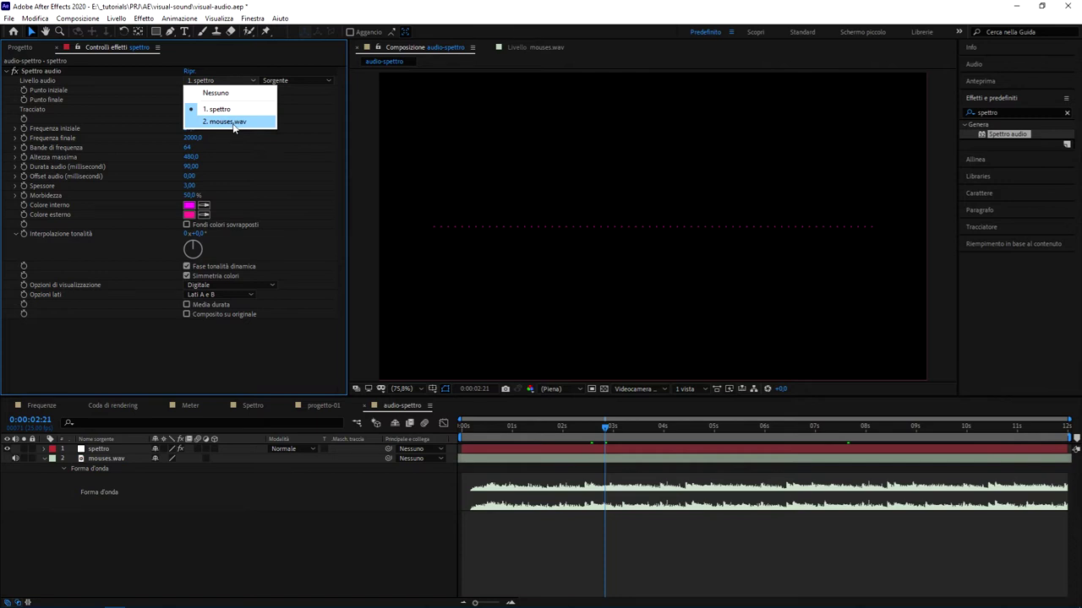
left_click(235, 125)
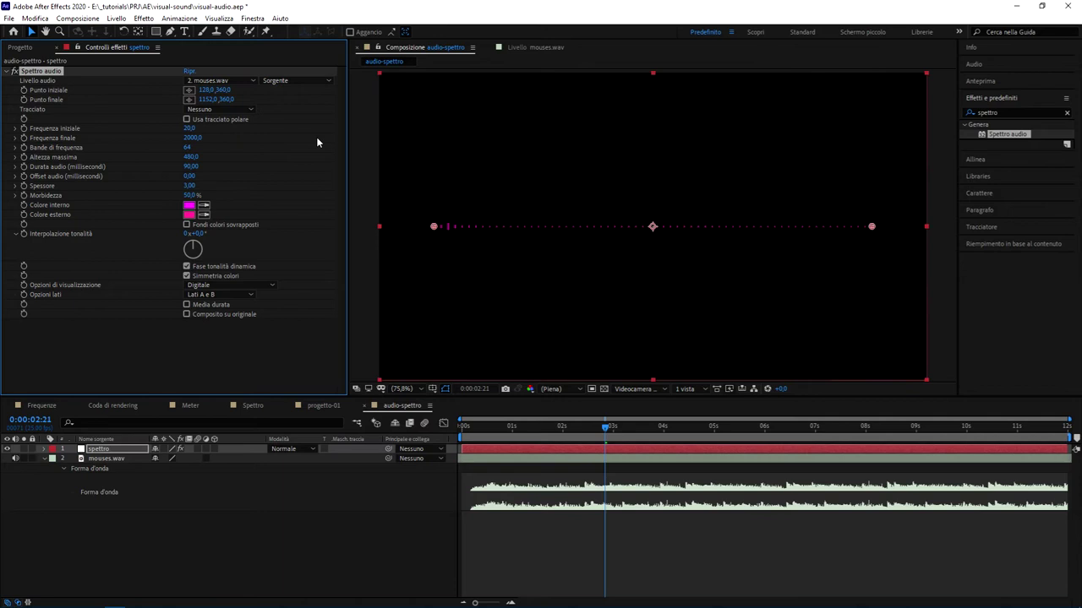
left_click_drag(485, 425, 461, 425)
key("space")
key("space")
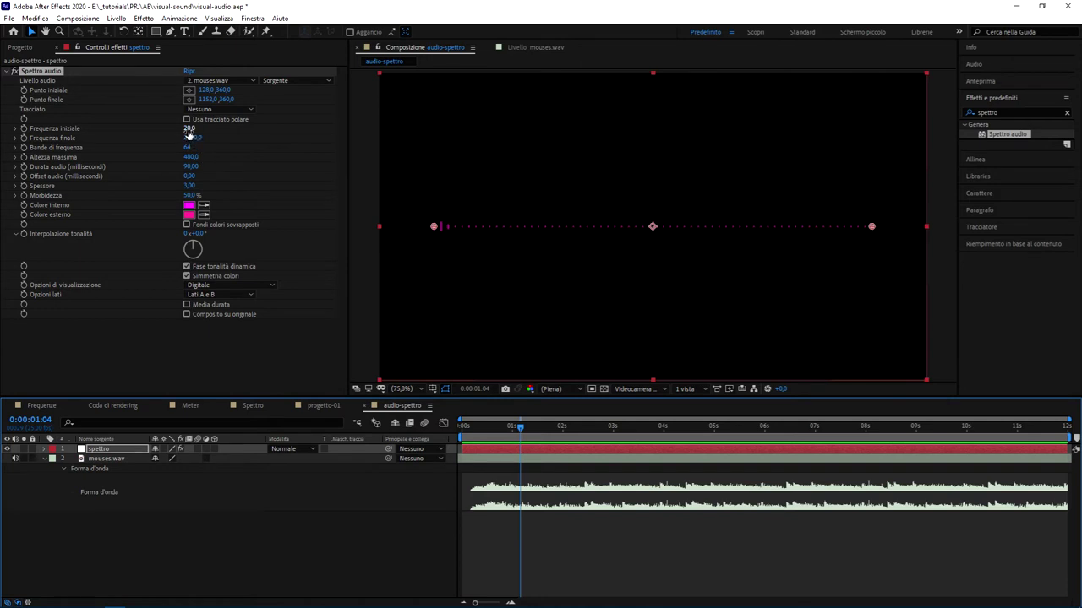
Set Frequenza finale to 1,0 and Altezza massima to 2770, keeping Frequenza iniziale at 20,0
left_click_drag(190, 132, 191, 133)
key("ctrl+z")
left_click_drag(191, 137, 163, 144)
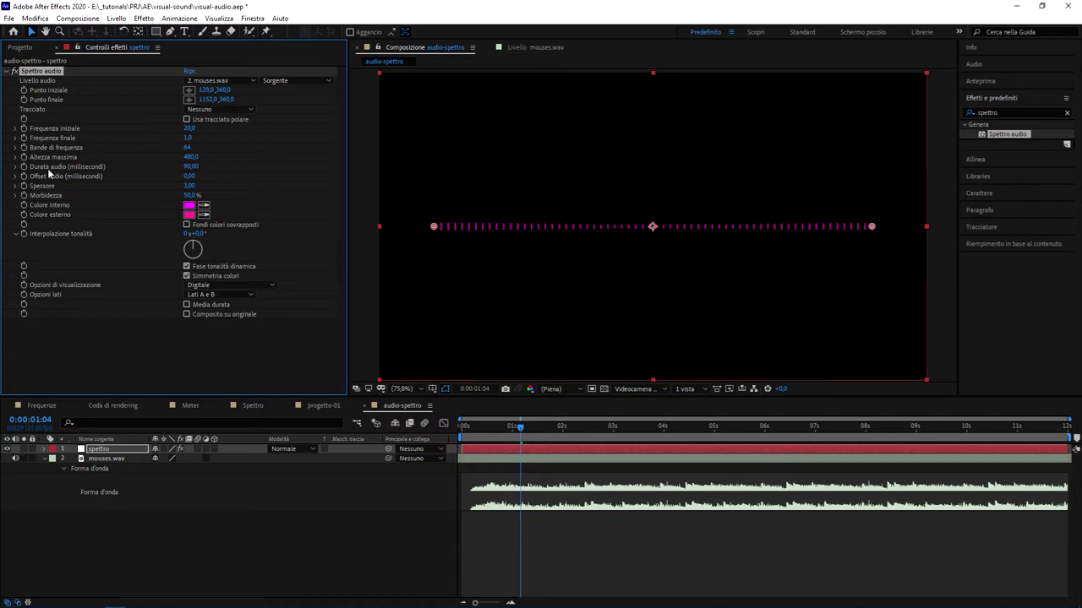
left_click_drag(192, 158, 321, 160)
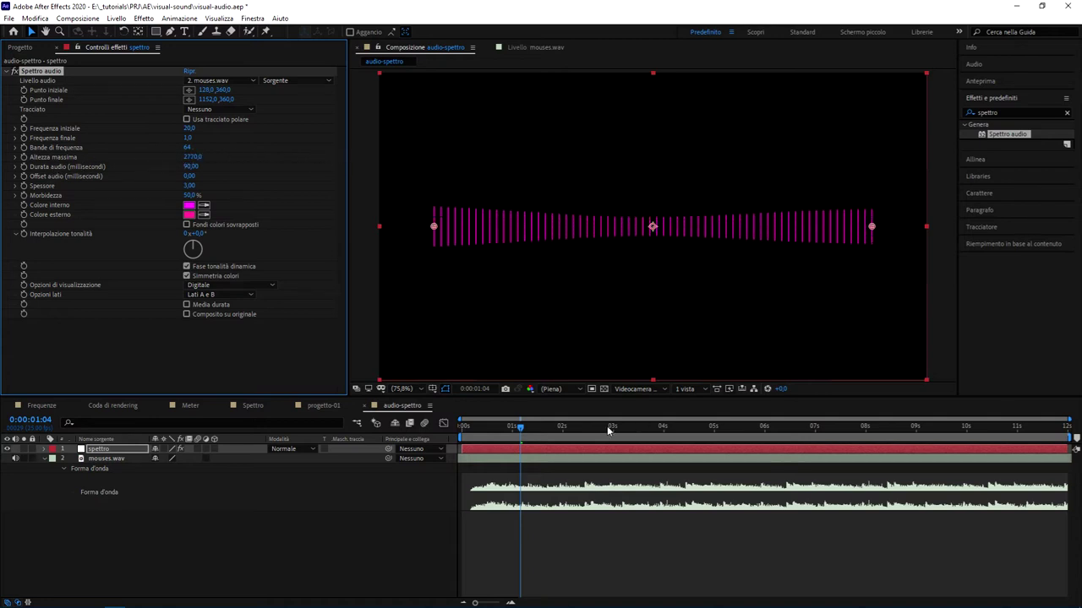
Preview the spectrum from the start and park the playhead about four seconds in
left_click(385, 421)
key("Home")
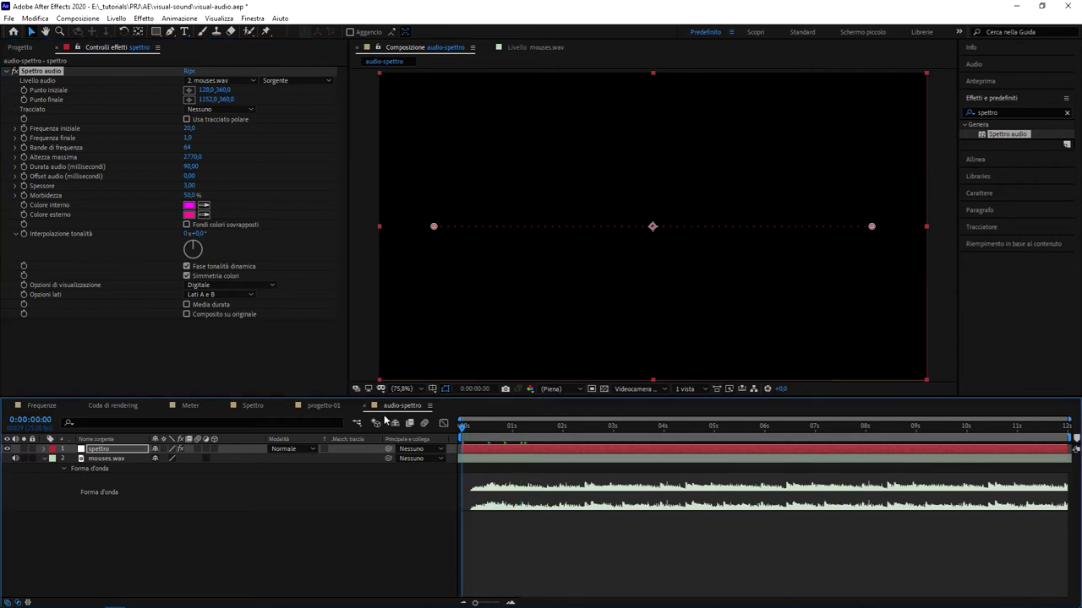
key("space")
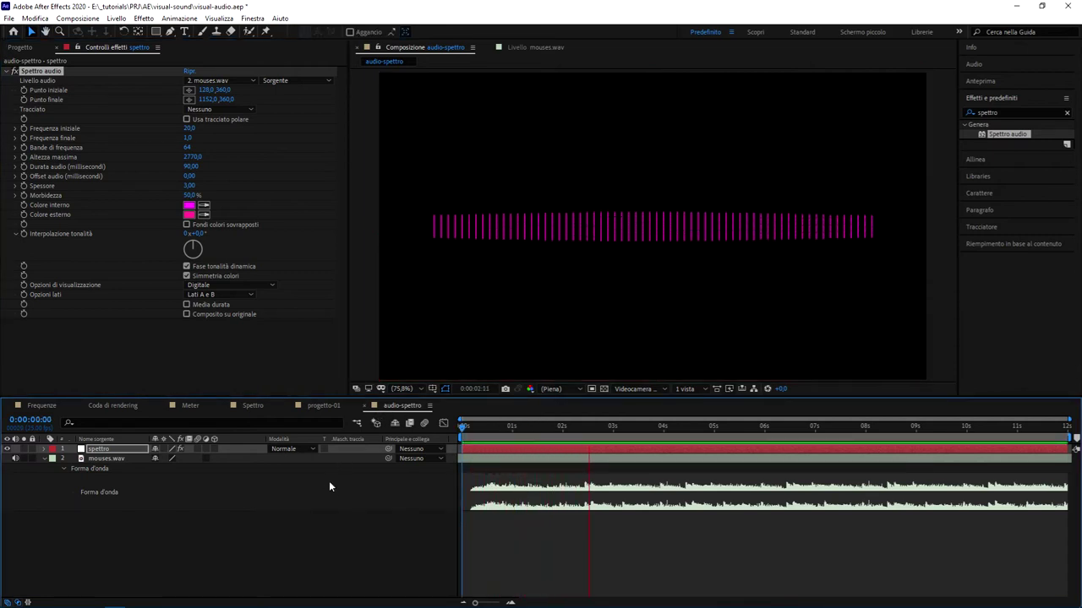
key("space")
left_click_drag(609, 429, 660, 430)
Tune Altezza massima and Bande di frequenza for denser magenta bars, keeping Frequenza finale 1,0
mouse_move(193, 157)
left_mouse_down()
mouse_move(172, 160)
mouse_move(282, 174)
left_mouse_up()
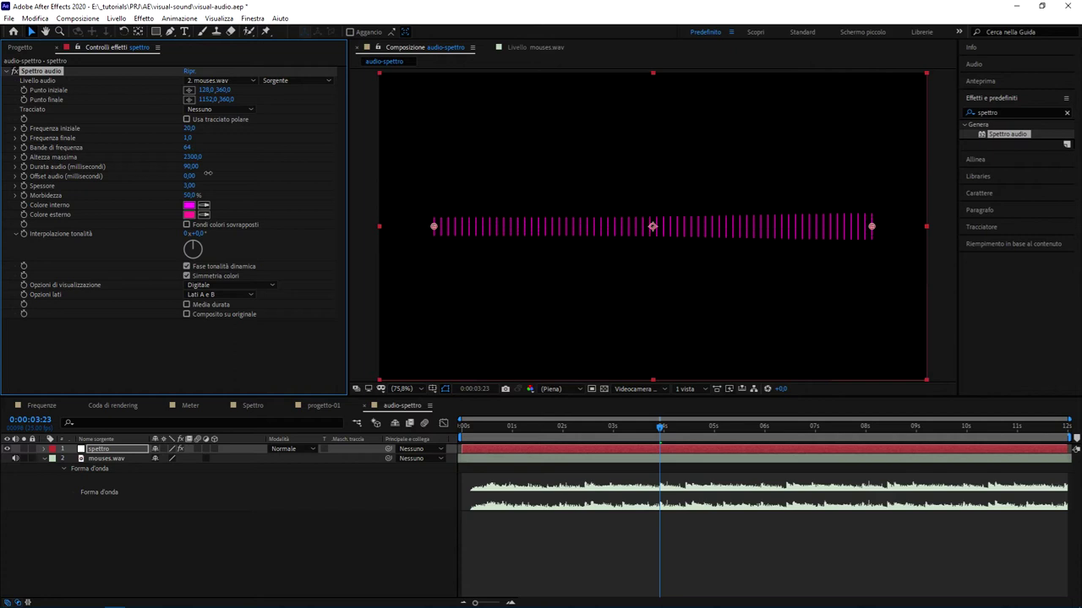
left_click_drag(188, 150, 291, 161)
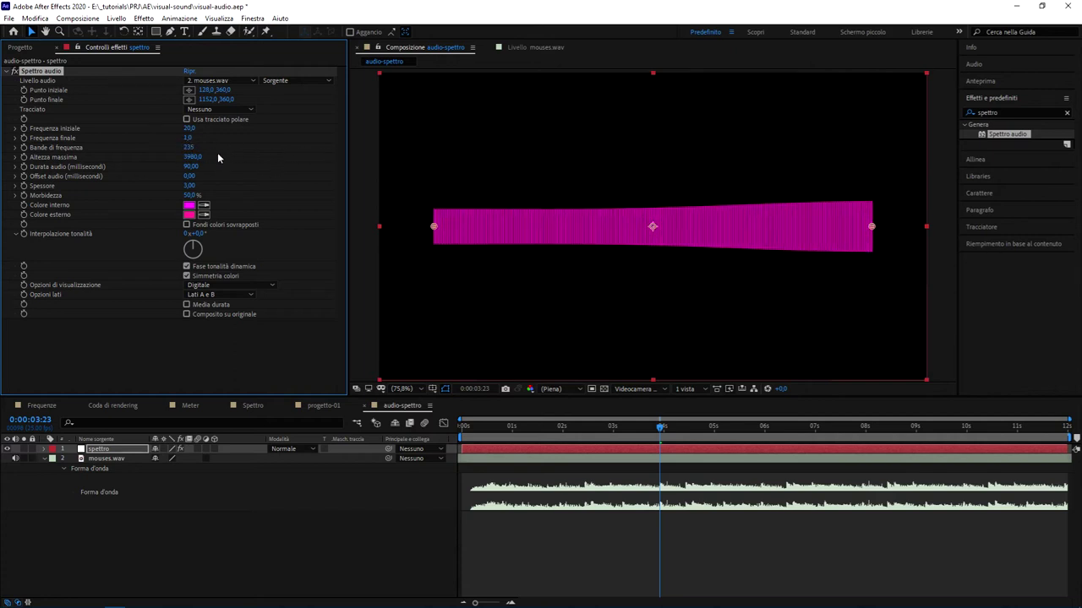
left_click(189, 138)
key("Return")
mouse_move(188, 147)
left_mouse_down()
mouse_move(243, 149)
mouse_move(157, 140)
left_mouse_up()
left_click_drag(157, 139, 189, 146)
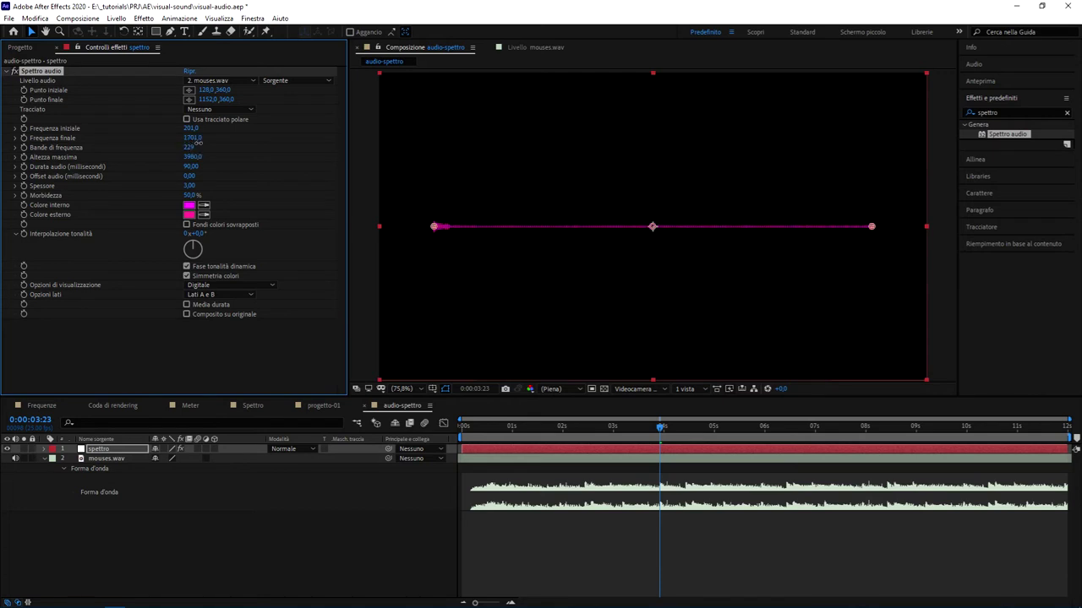
key("ctrl+z")
left_click_drag(183, 146, 181, 145)
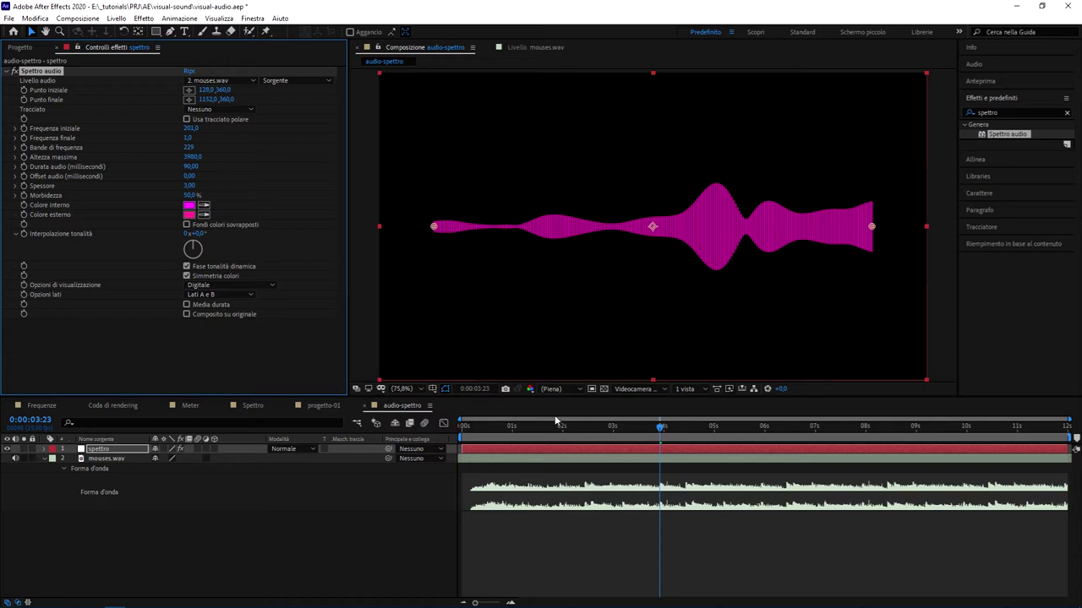
Replay the spectrum and lower Frequenza iniziale to 101,0 to reshape the waveform
left_click_drag(500, 425, 474, 425)
key("space")
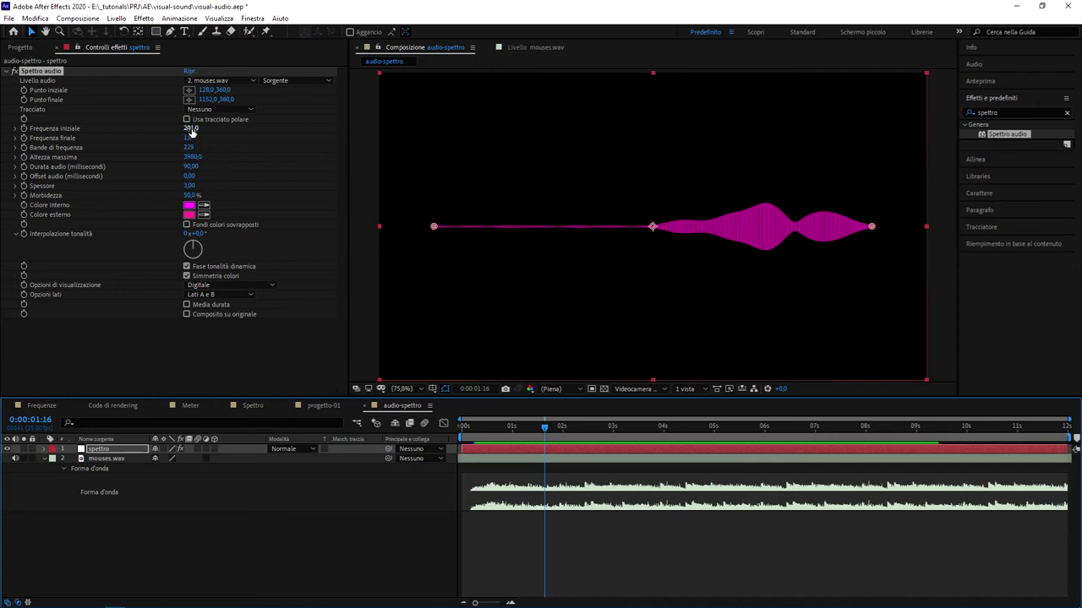
left_click_drag(192, 129, 175, 134)
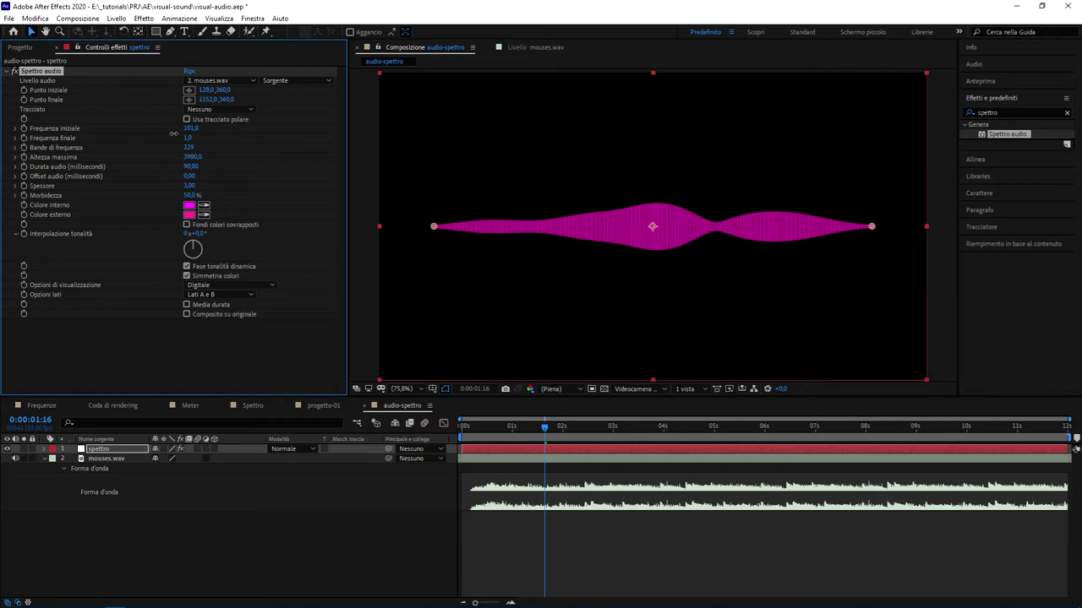
left_click(528, 307)
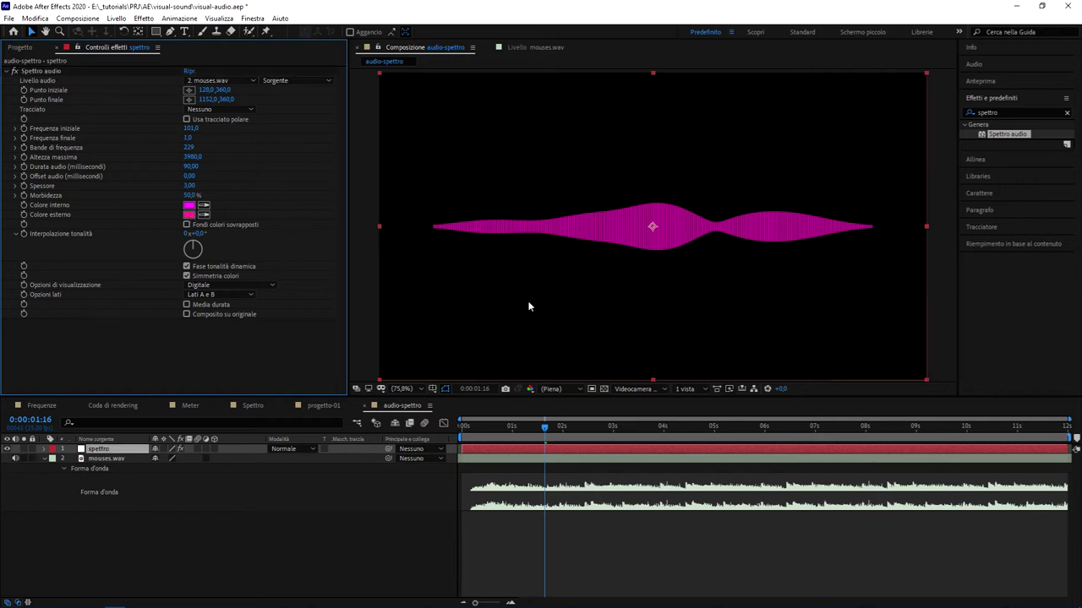
Set the spectrum's inner colour to dark purple (780678) and outer colour to cyan (32FDFF)
left_click(187, 206)
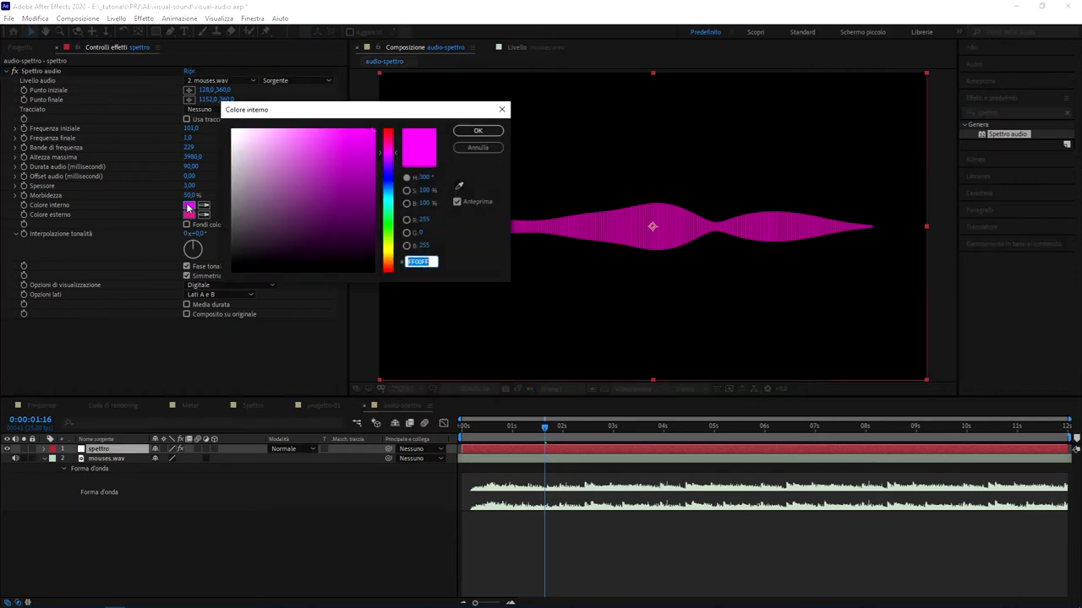
left_click(370, 203)
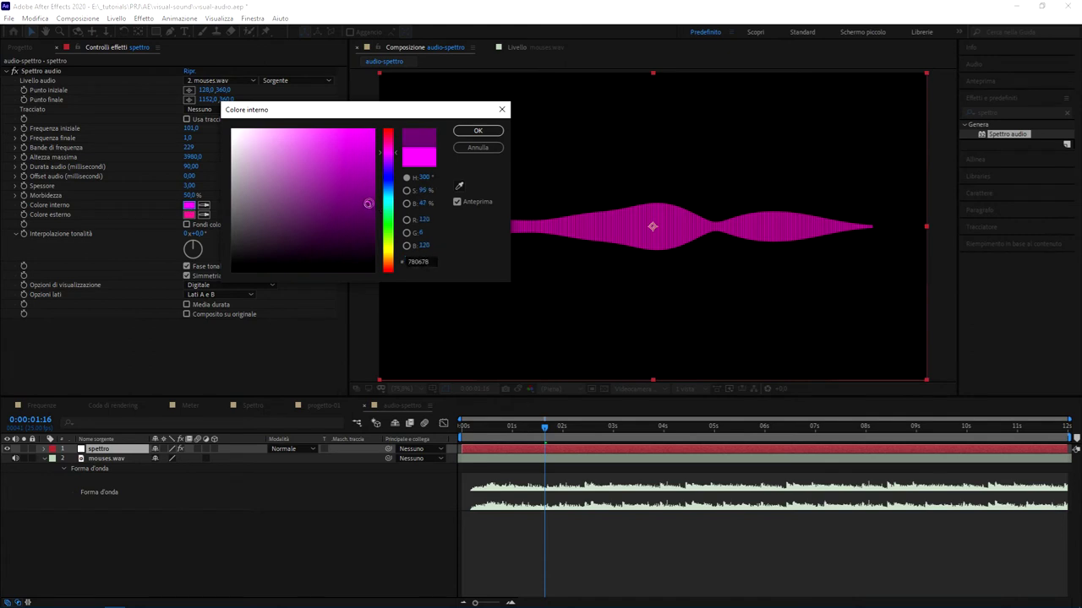
left_click(477, 131)
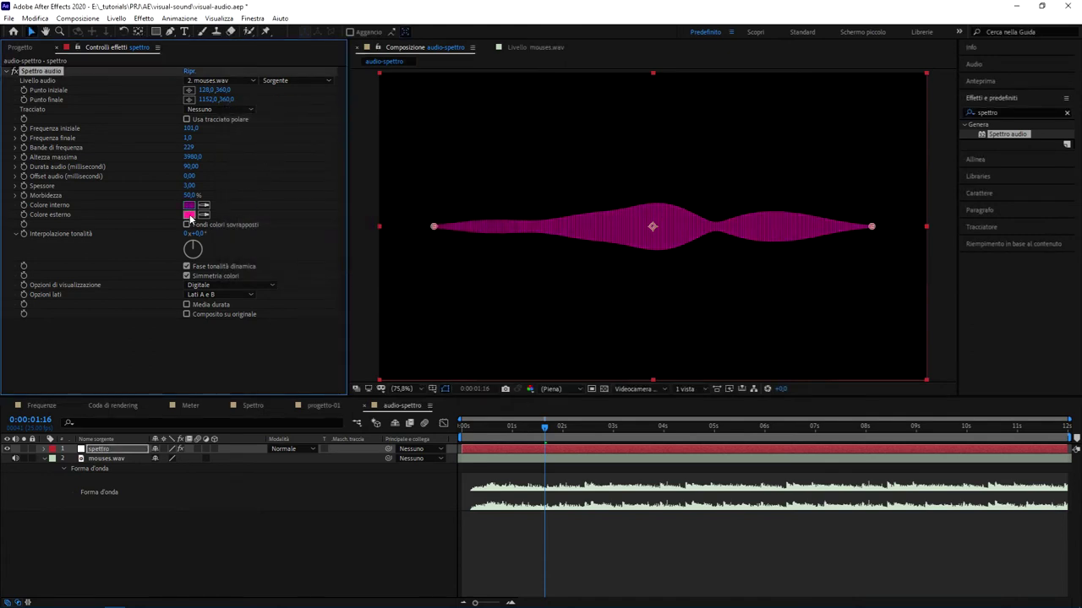
left_click(189, 215)
left_click_drag(388, 213, 388, 197)
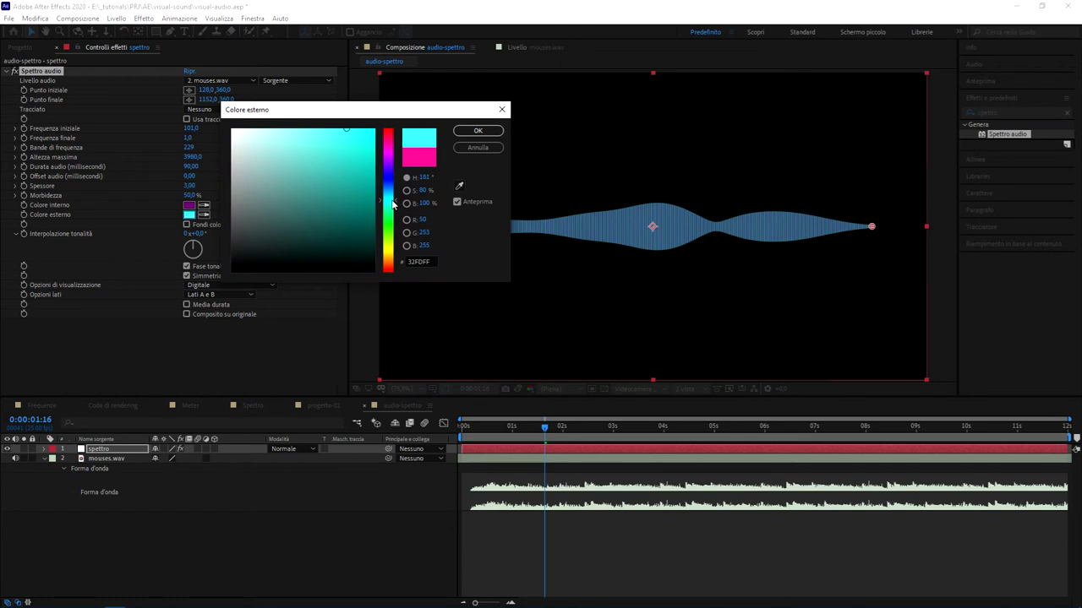
left_click(472, 135)
Move to 0:00:00:22 and hide the spettro layer
left_click(507, 494)
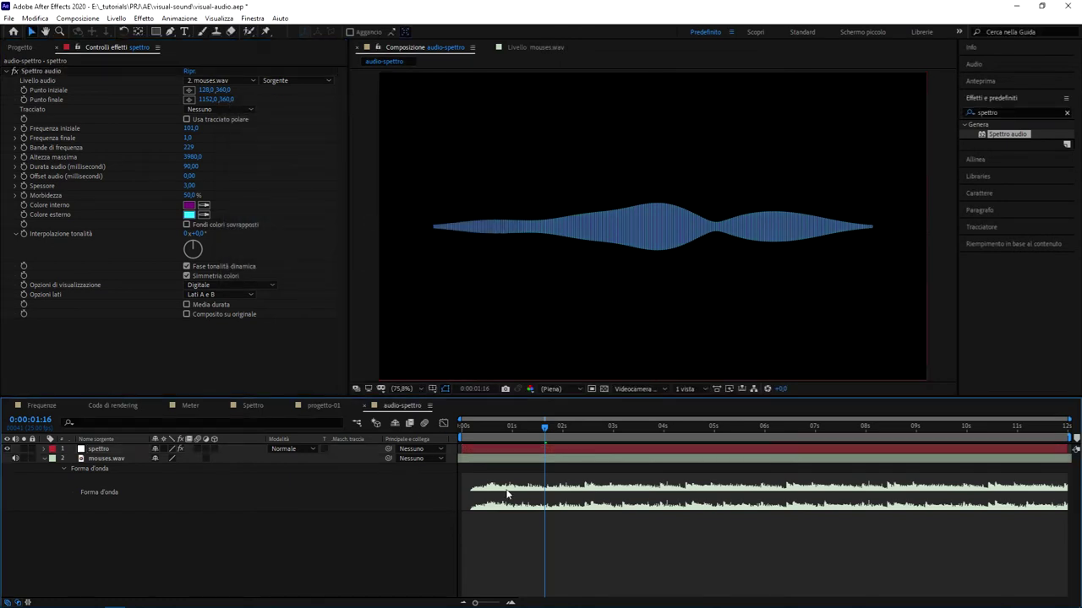
left_click(509, 425)
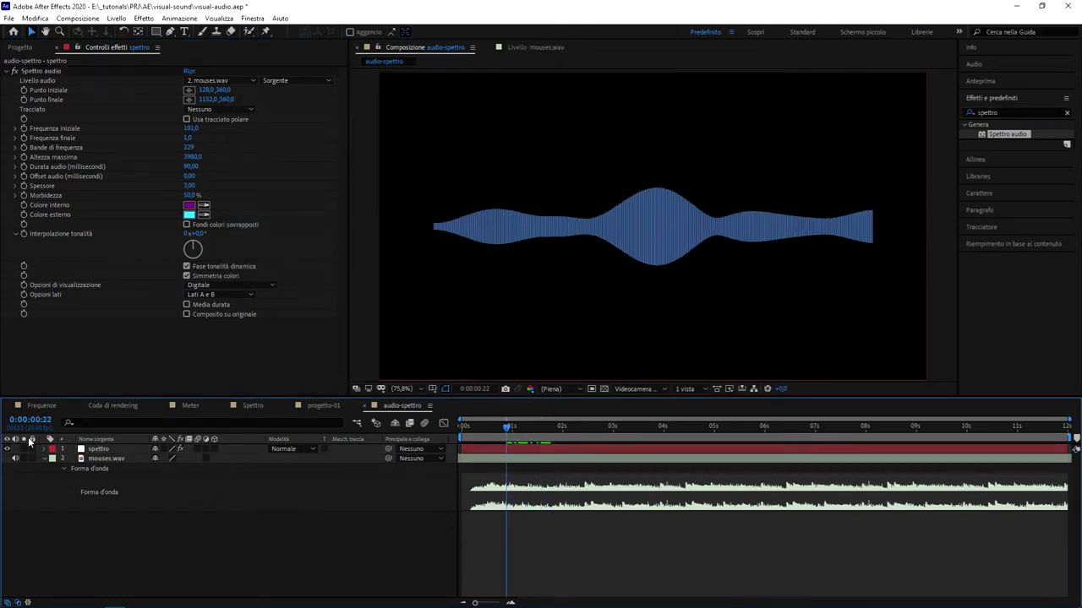
left_click(5, 448)
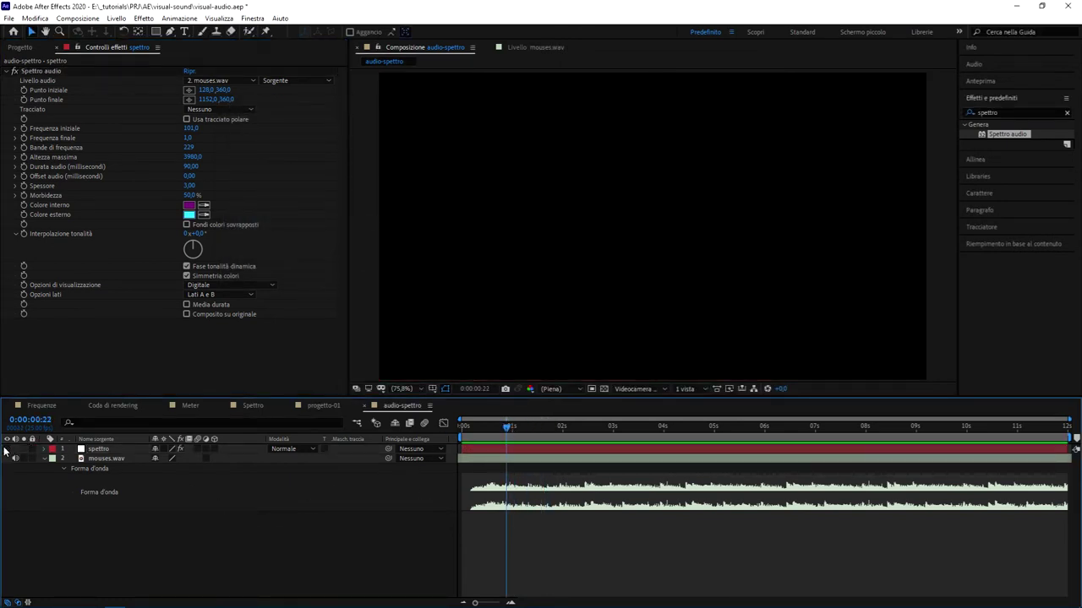
right_click(243, 532)
Add a white text layer 'E' and enlarge its font size to about 451 px
mouse_move(338, 407)
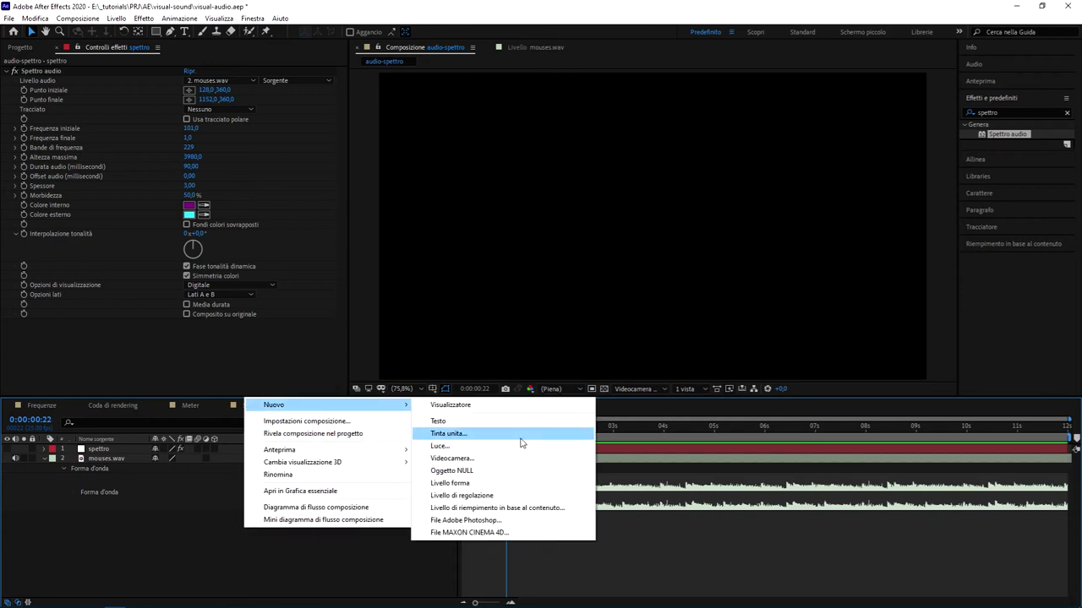
left_click(457, 420)
type("E")
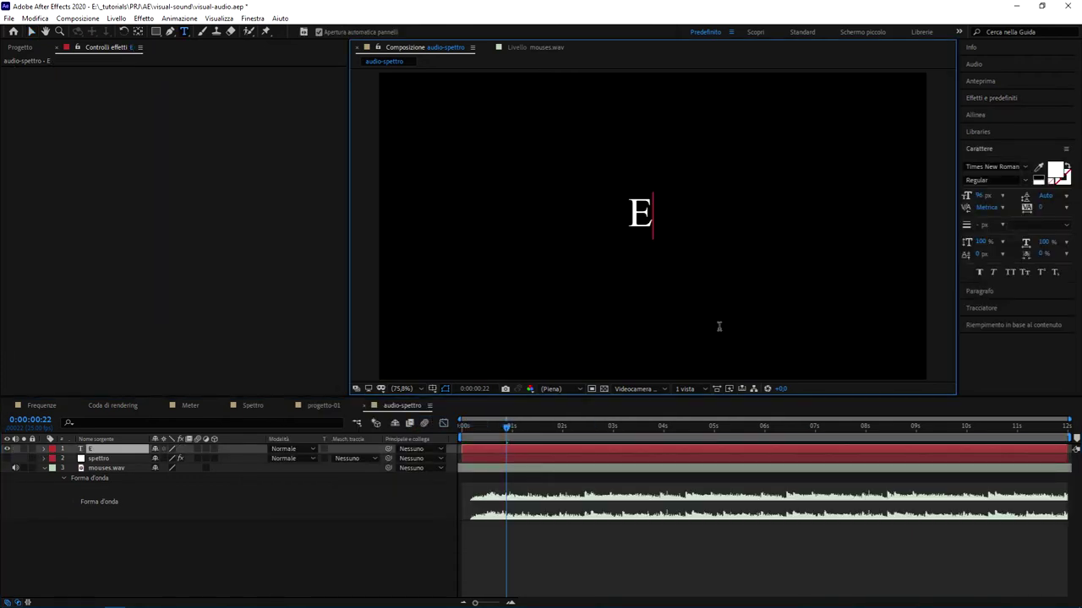
key("Escape")
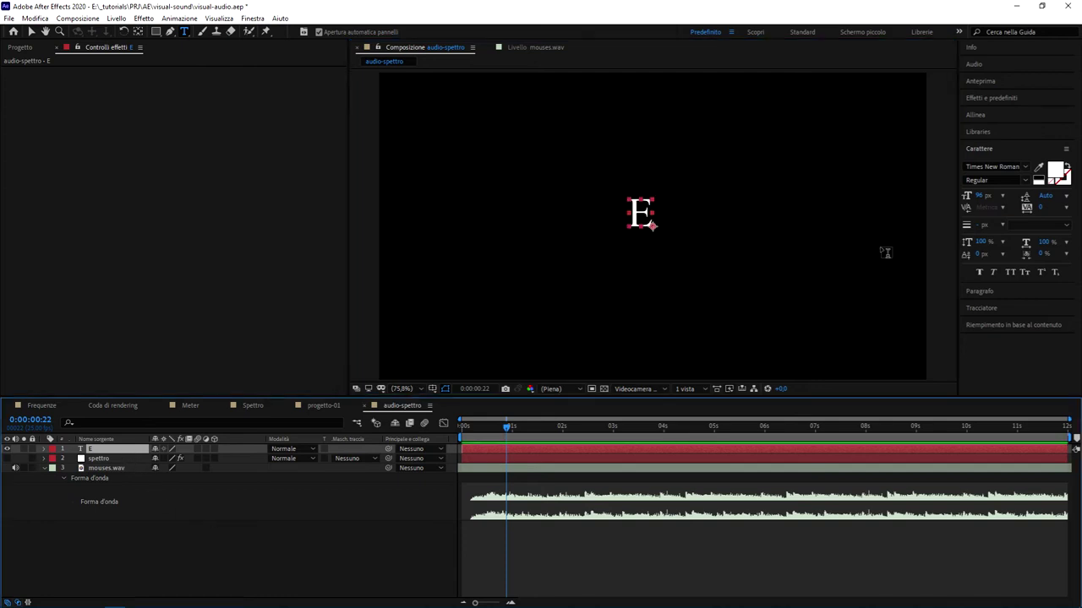
left_click_drag(986, 197, 1063, 203)
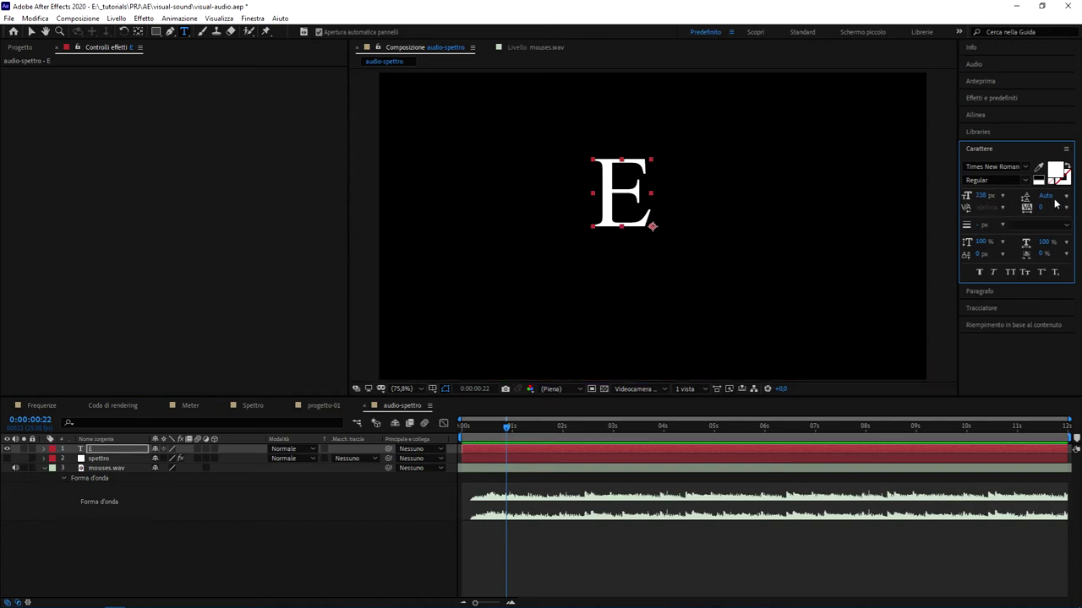
left_click_drag(985, 196, 1048, 198)
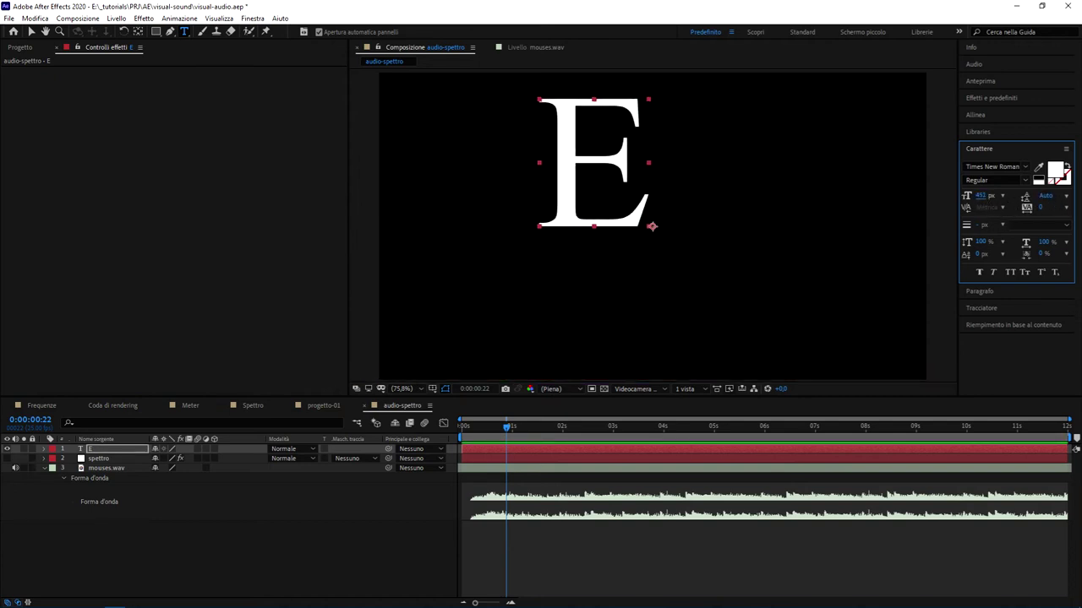
key("v")
left_click(1003, 83)
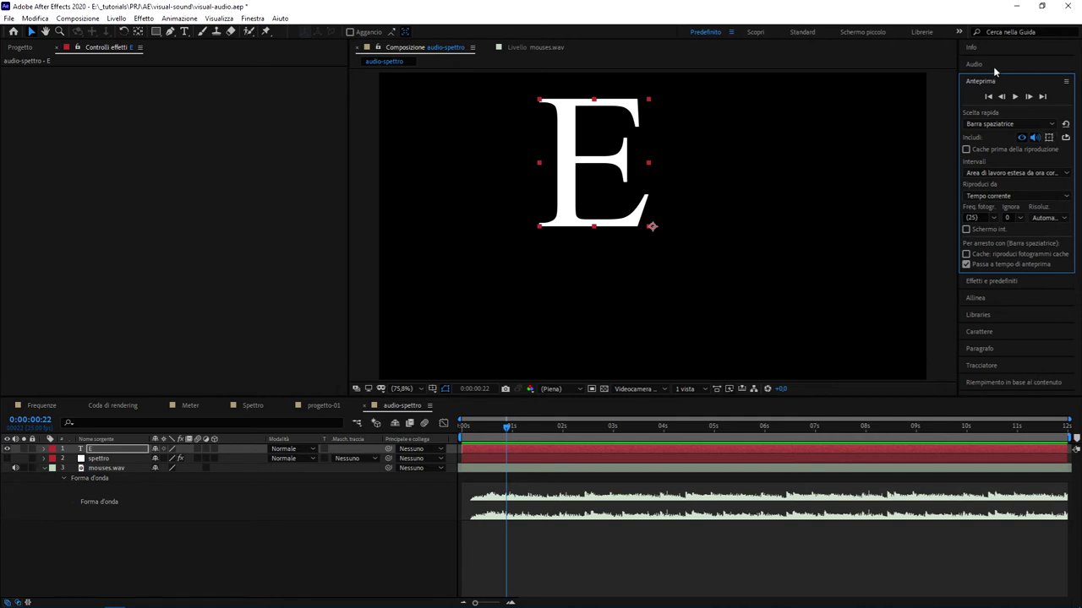
Align the E text layer to the horizontal and vertical centre of the composition
left_click(1004, 299)
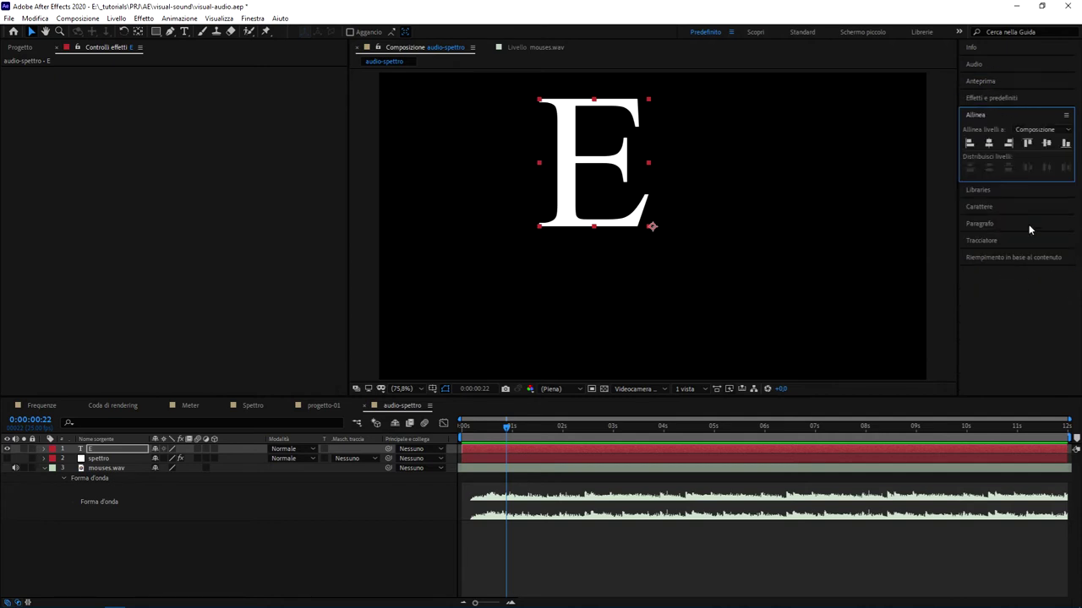
left_click(993, 144)
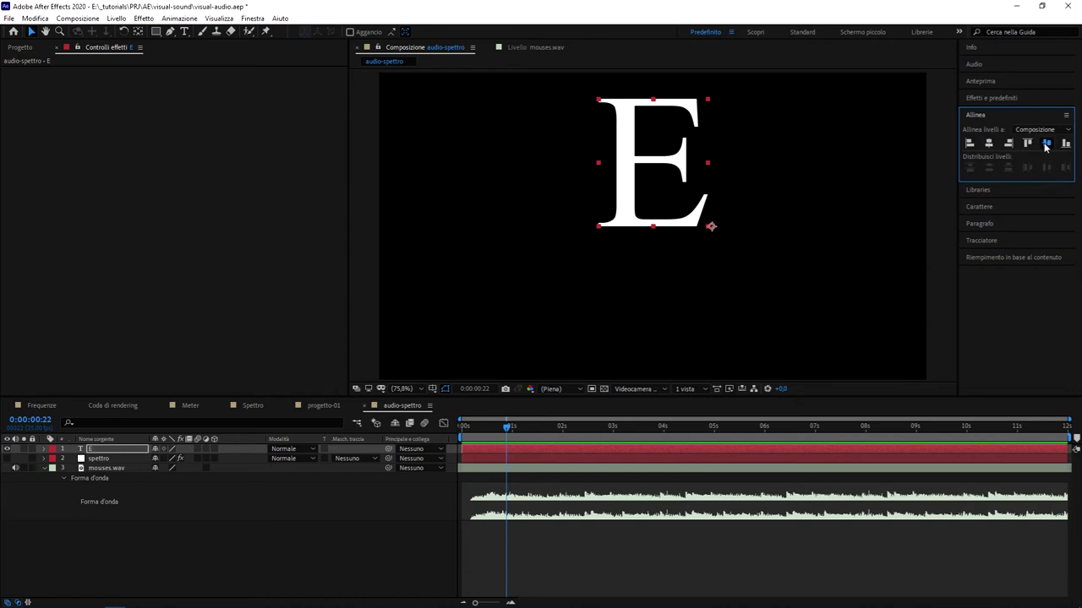
left_click(1045, 143)
left_click(150, 492)
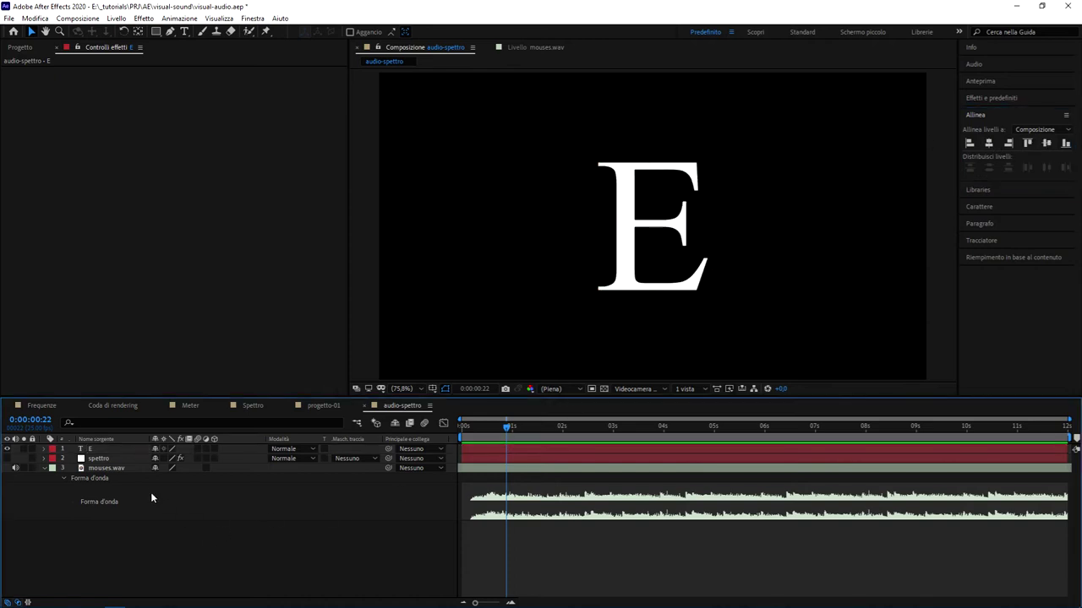
left_click(95, 452)
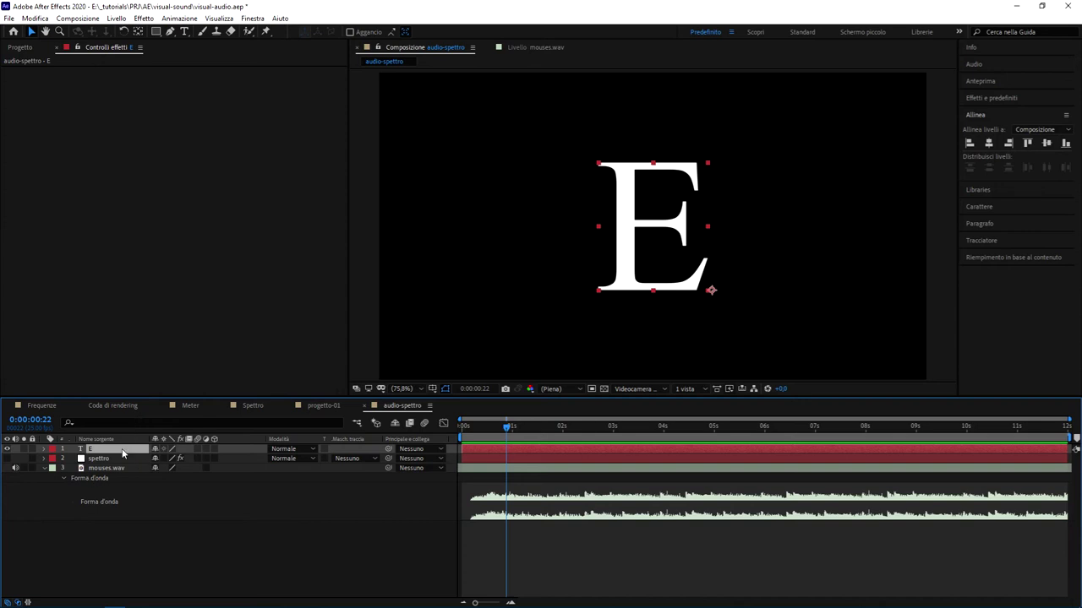
Create masks from the E text outline (Crea > Crea maschere dal testo) to produce the 'E contorni' layer
right_click(123, 452)
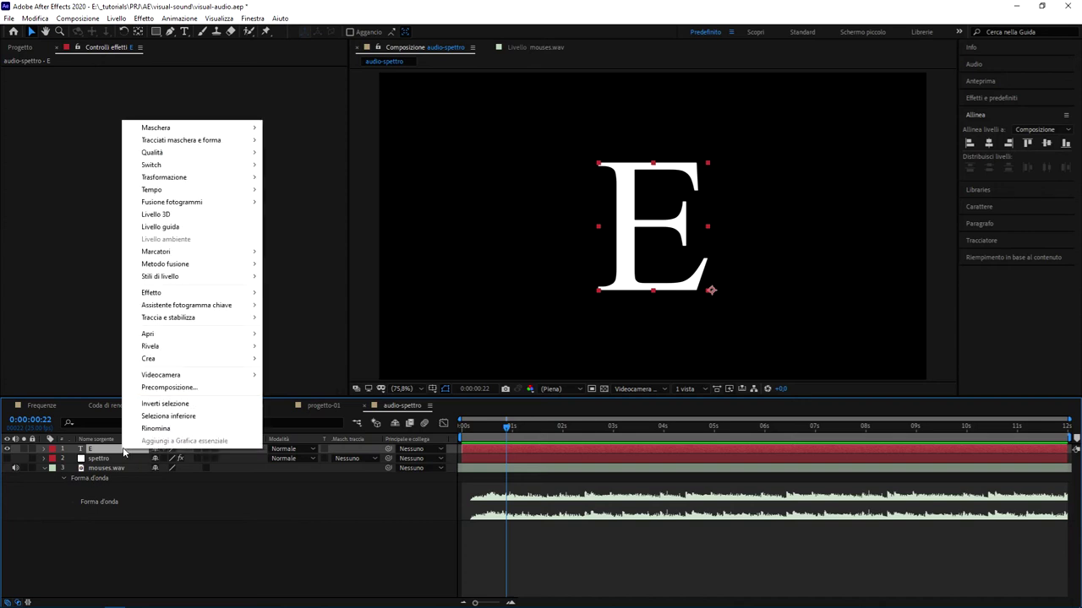
mouse_move(203, 358)
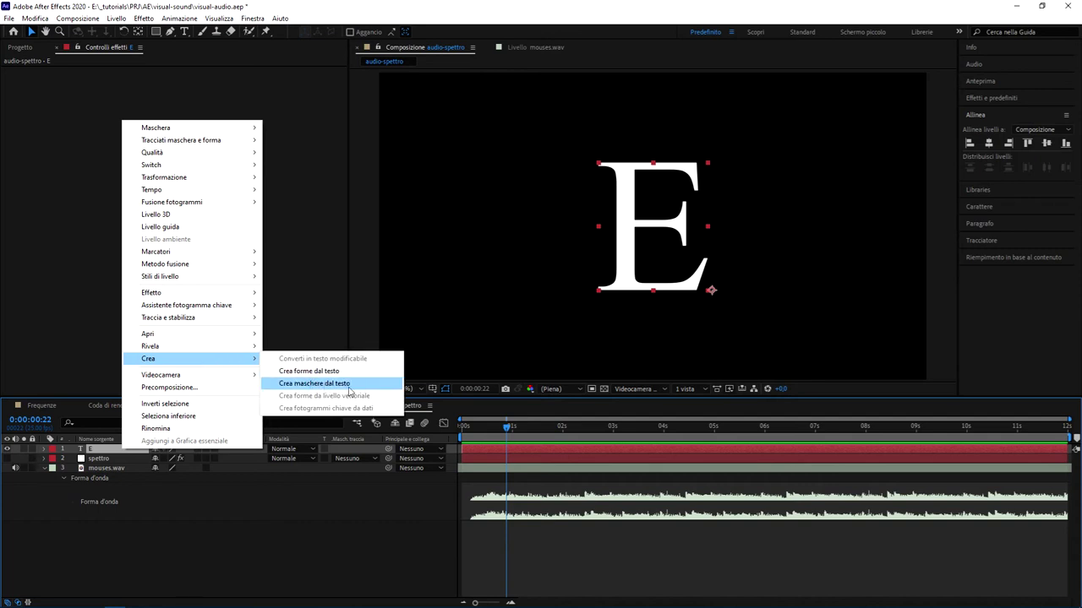
left_click(348, 388)
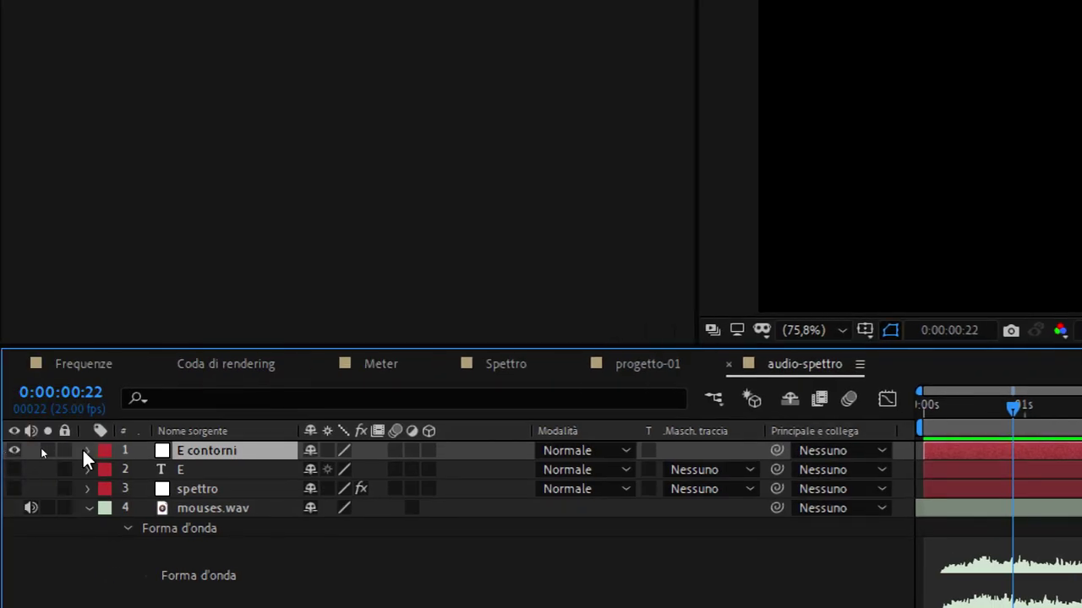
Expand E contorni's Maschere group and select the E mask path
left_click(86, 451)
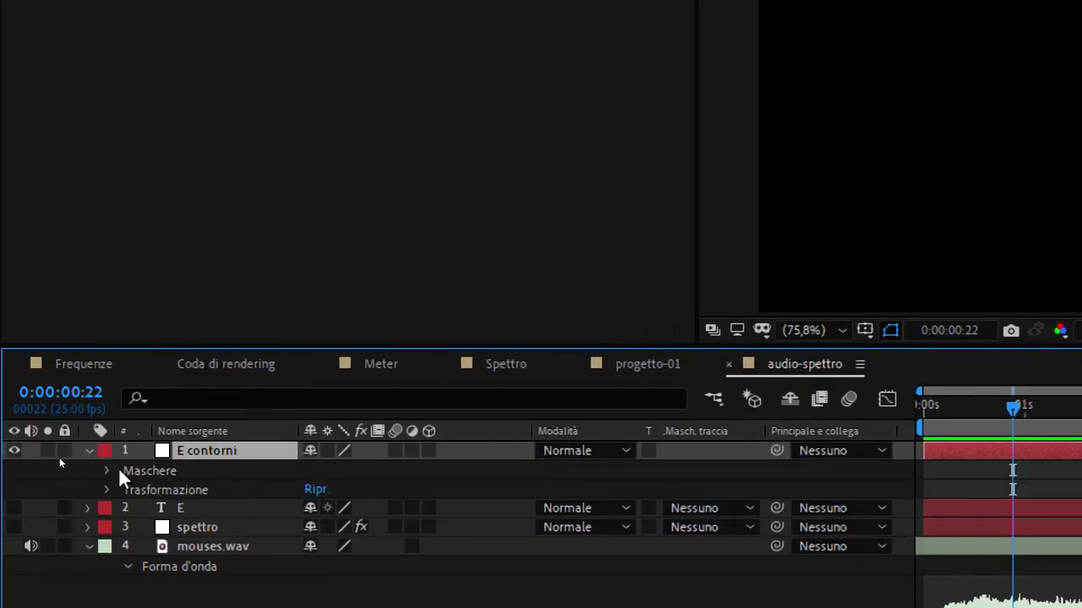
left_click(106, 471)
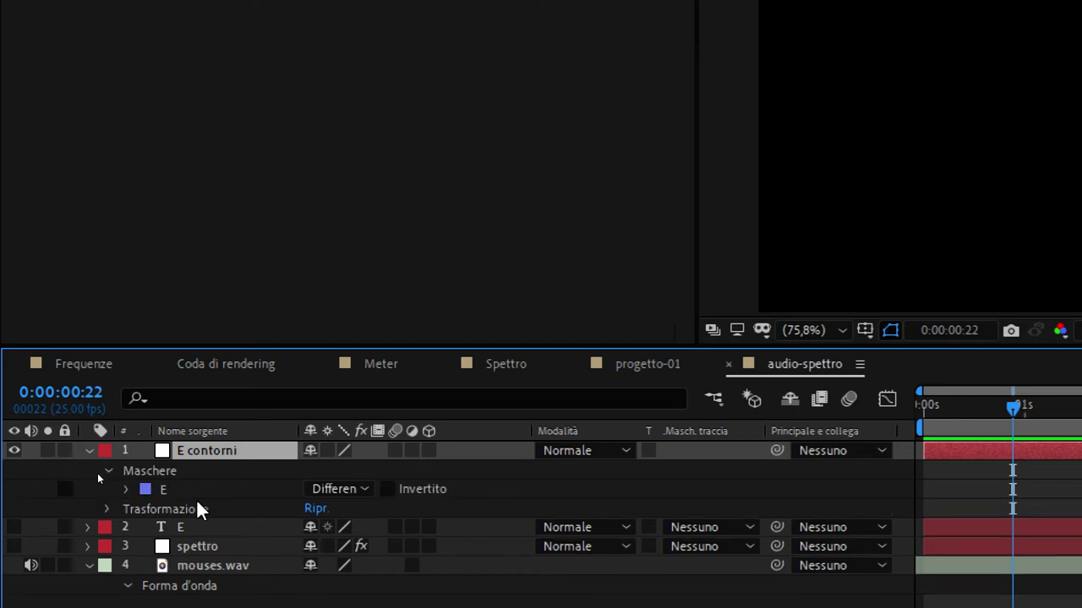
left_click(164, 493)
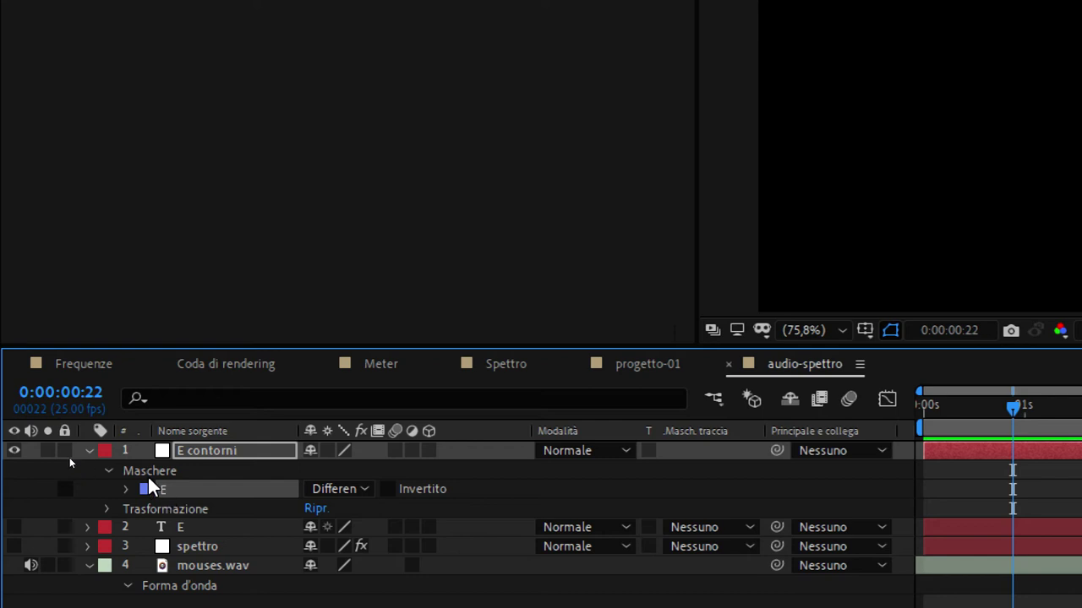
Delete the E contorni layer and the E text layer, then select spettro
left_click(215, 450)
key("Delete")
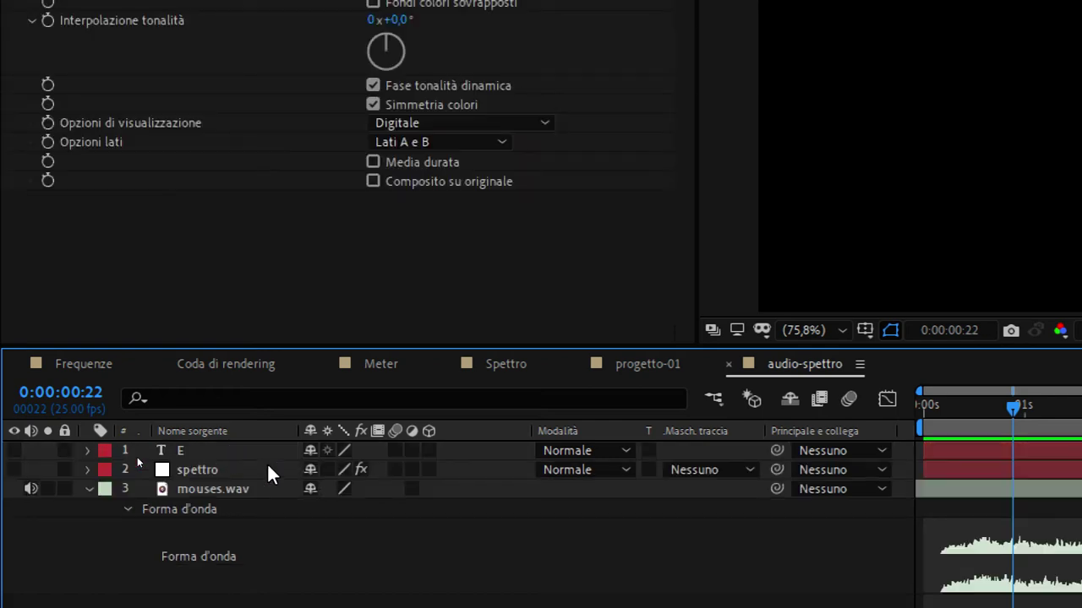
left_click(178, 450)
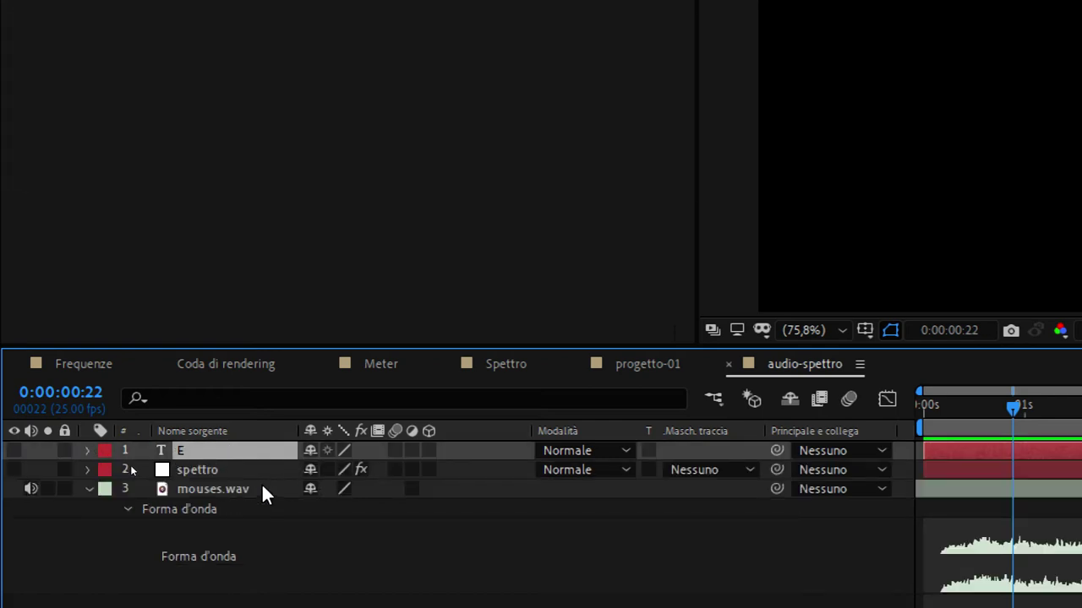
key("Delete")
left_click(206, 448)
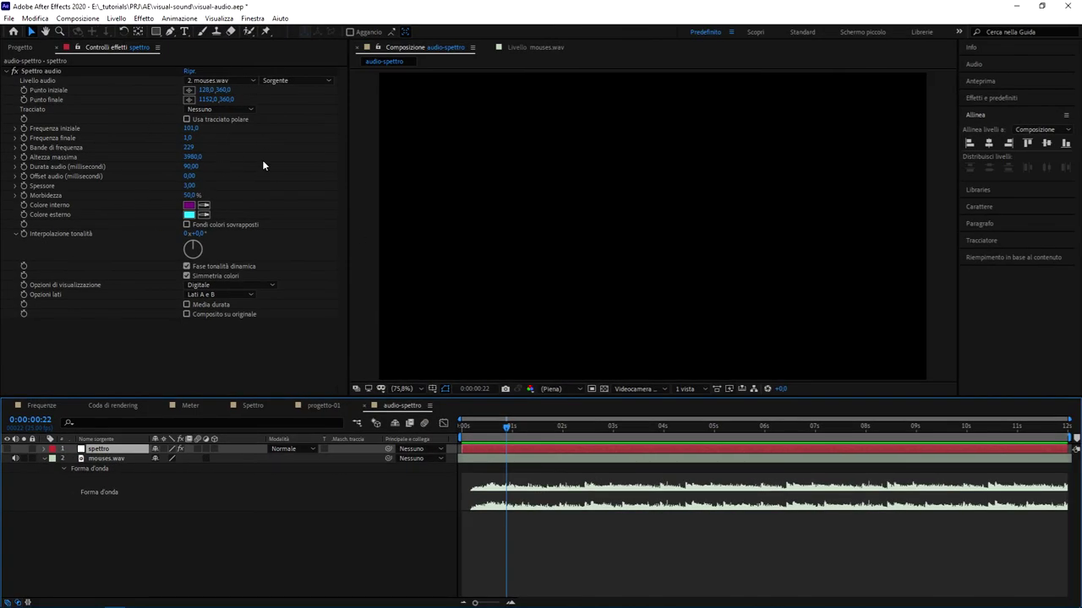
Commit the name spettro, check its E mask, and show the Tracciato path choices
left_click(95, 450)
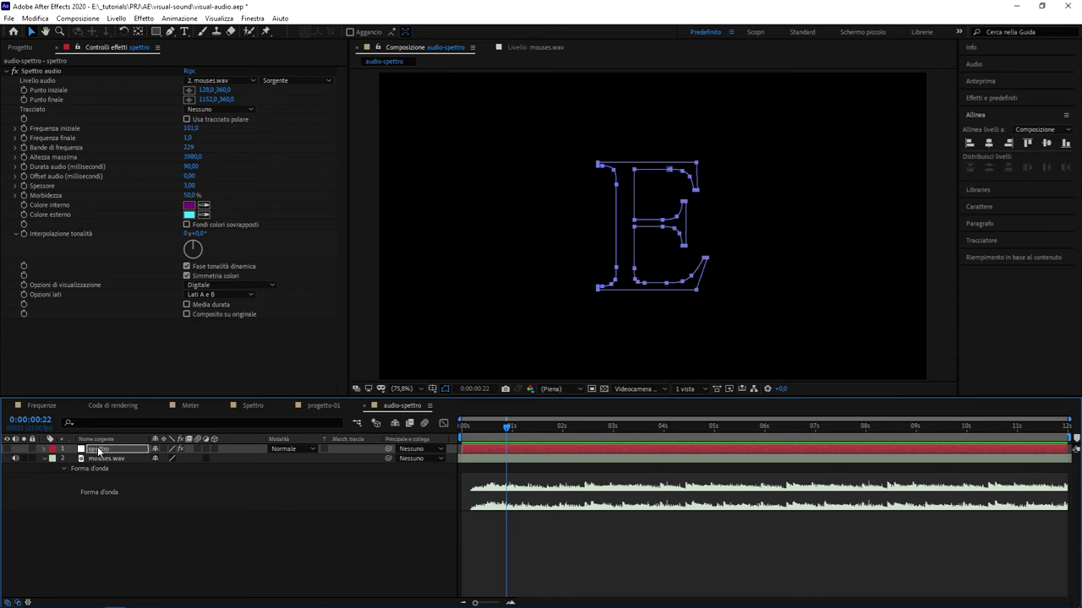
key("Return")
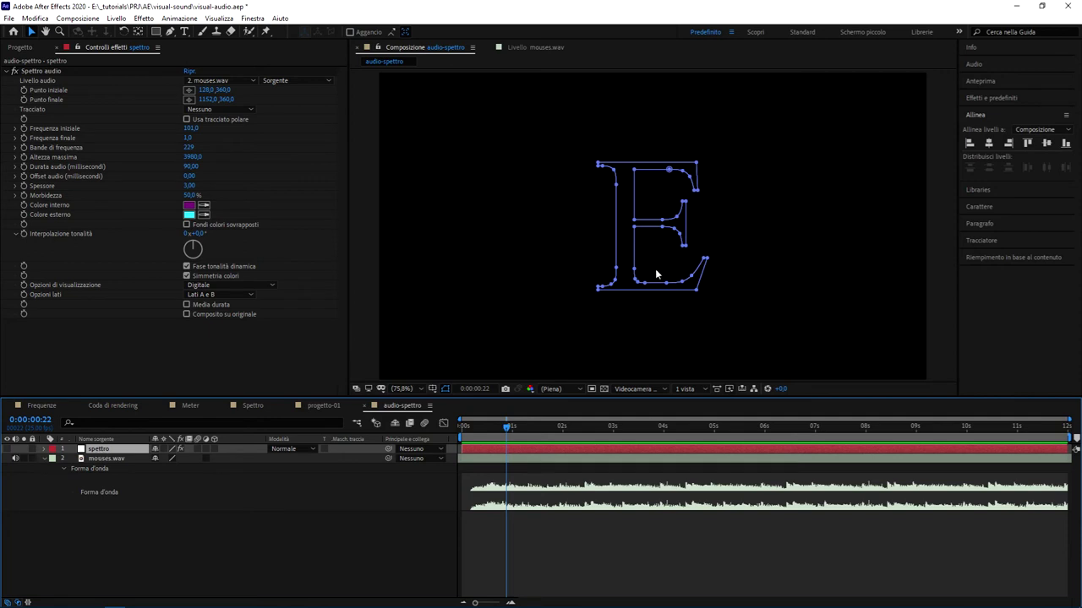
left_click(272, 544)
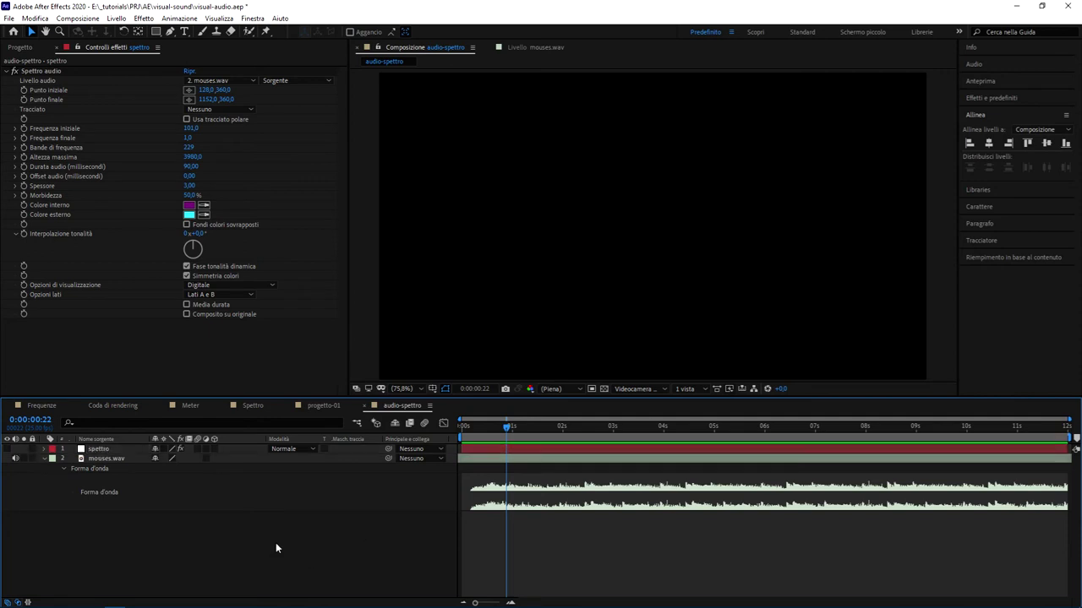
left_click(101, 448)
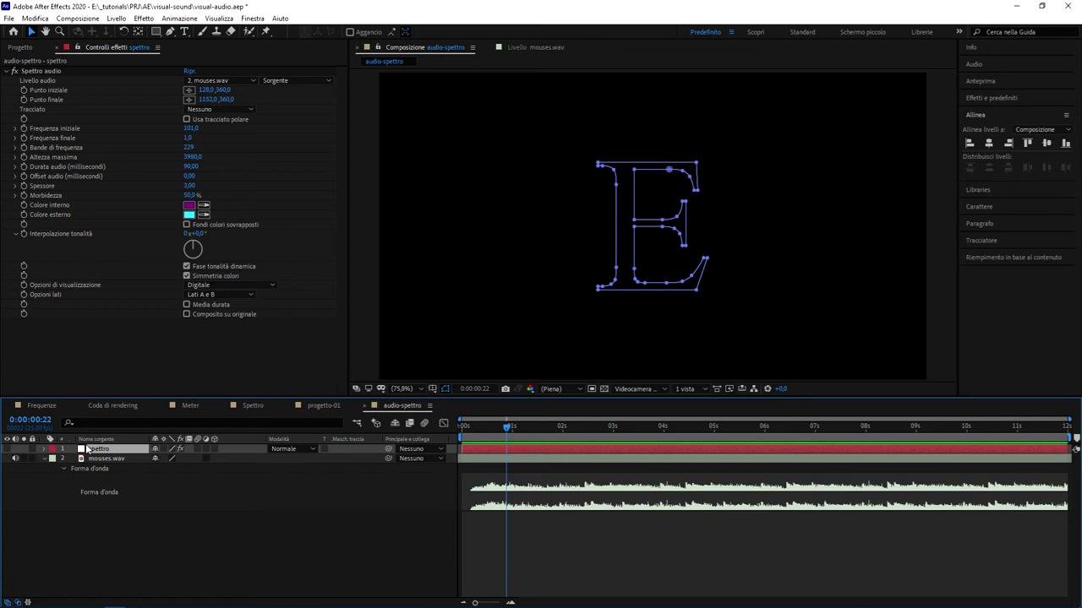
key("m")
key("m")
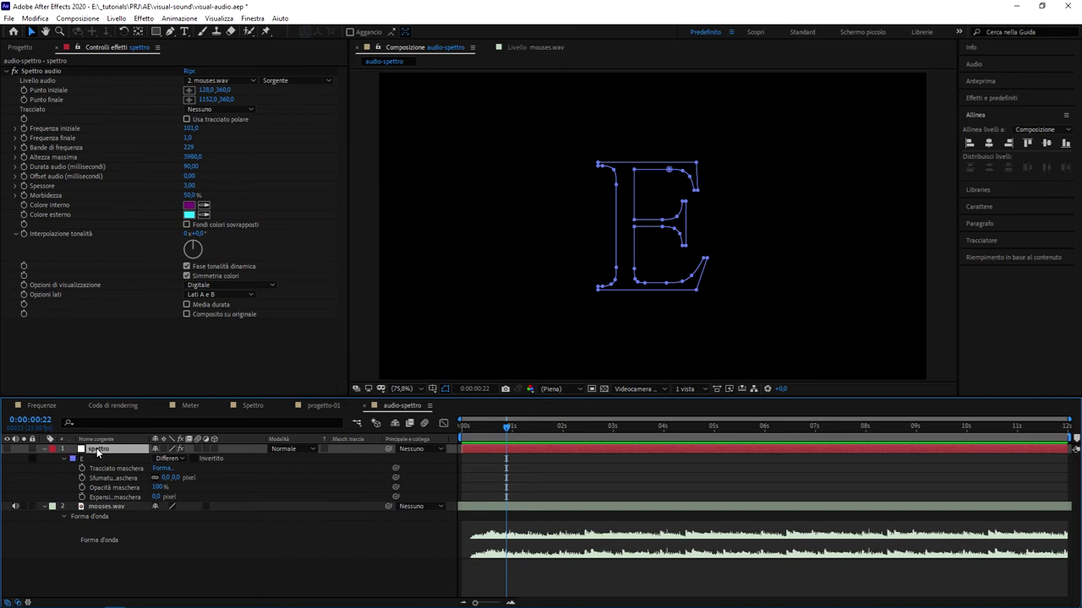
key("m")
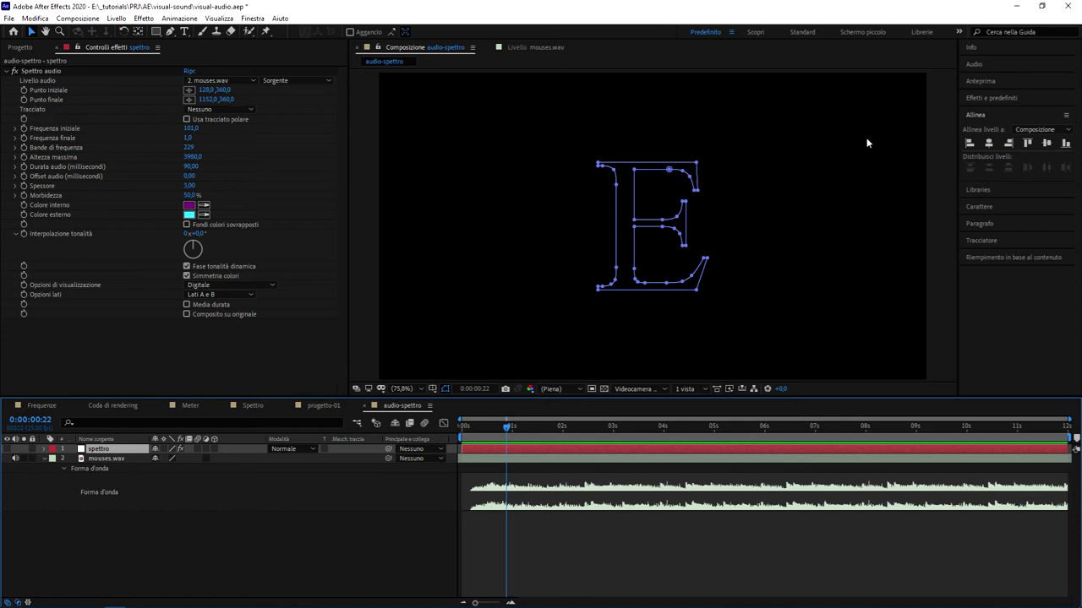
left_click(221, 109)
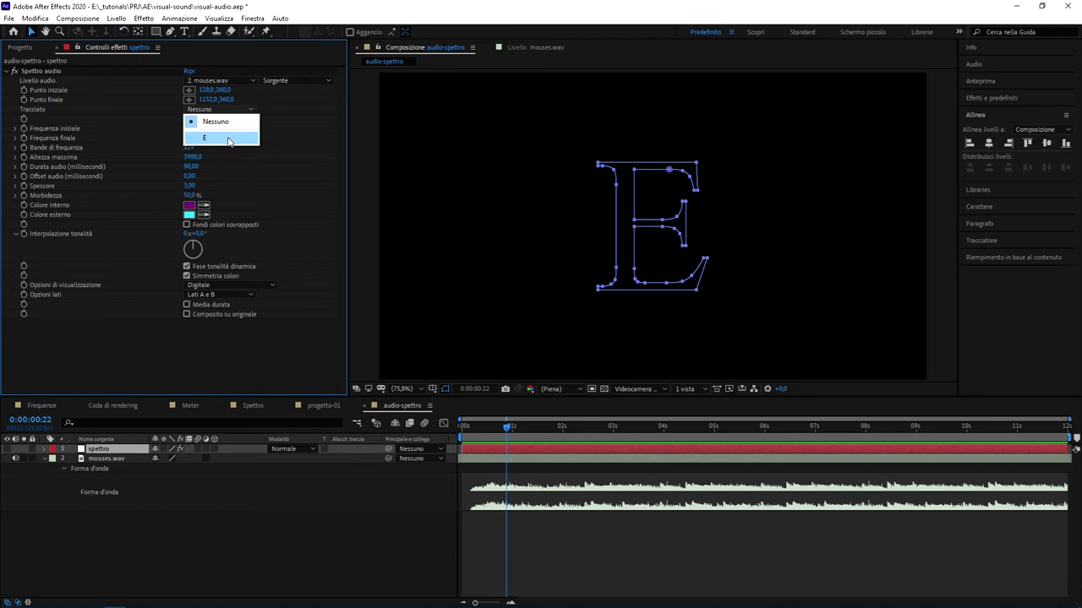
Set Tracciato to E, make spettro visible, and lower Altezza massima to 780
left_click(229, 140)
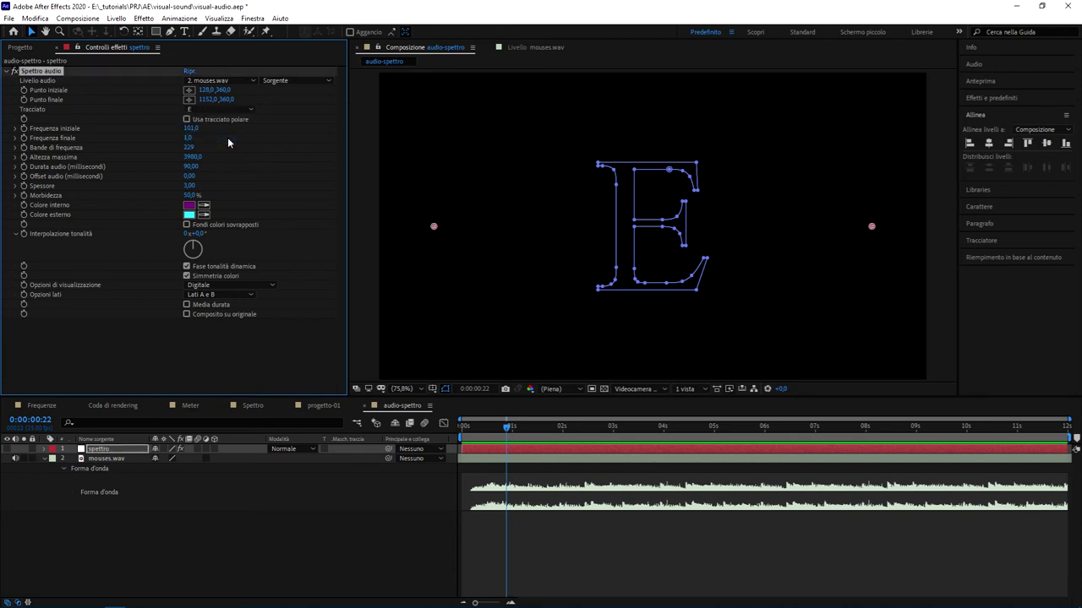
left_click(9, 449)
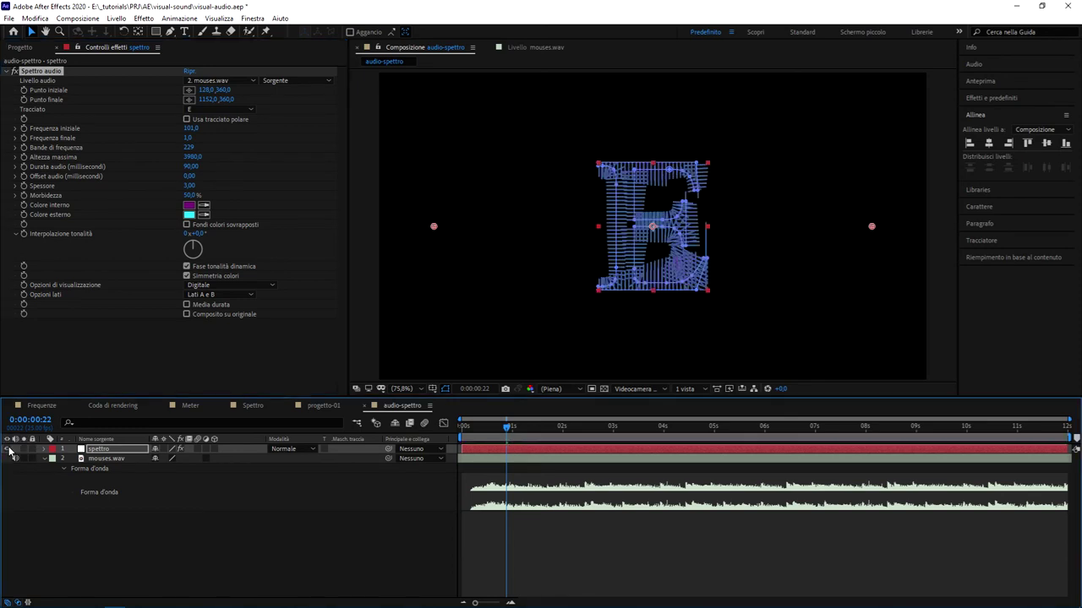
left_click(196, 543)
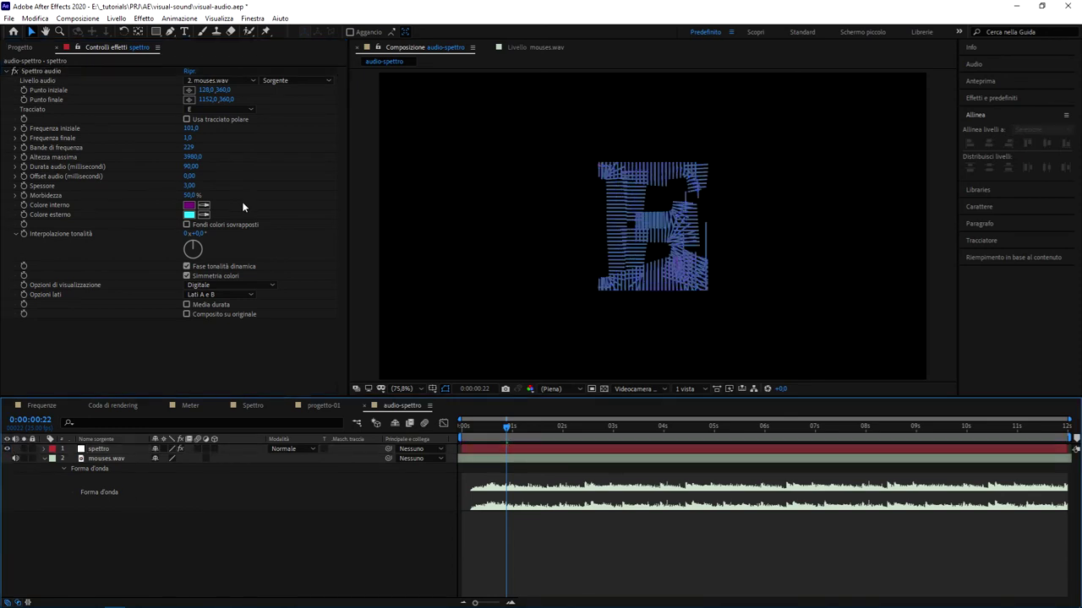
left_click_drag(193, 157, 20, 174)
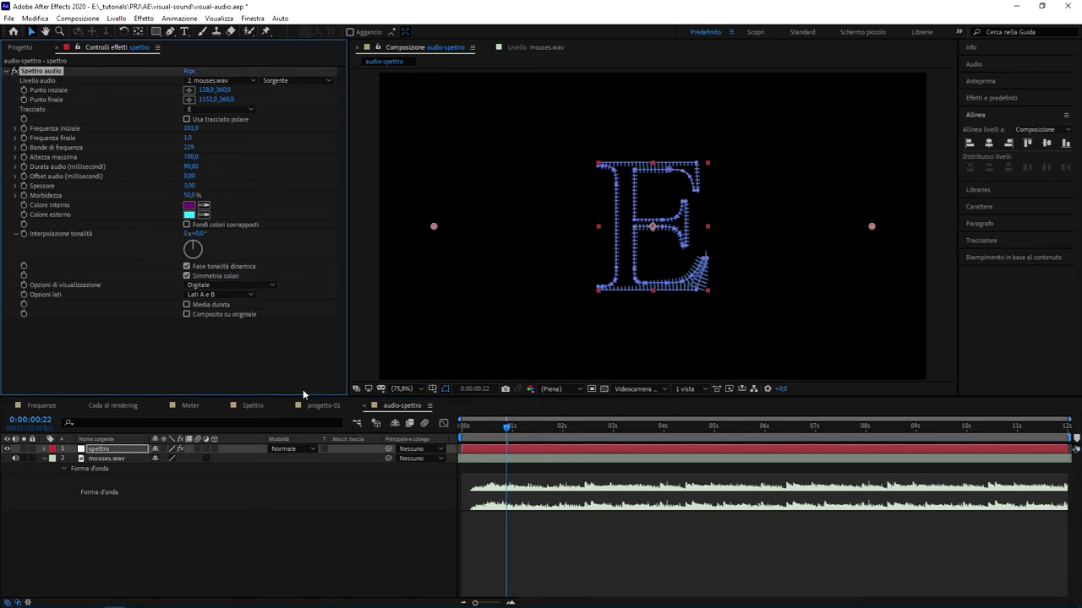
Hide the mask outline, preview the spectrum pulsing along the E, then show the Opzioni di visualizzazione choices
left_click(444, 390)
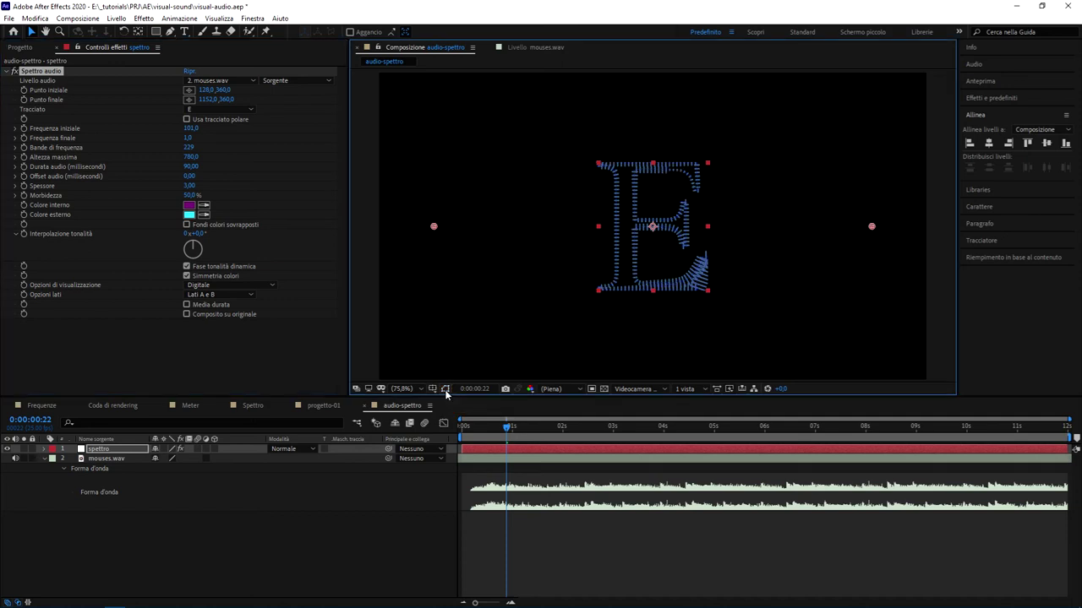
left_click(484, 450)
key("space")
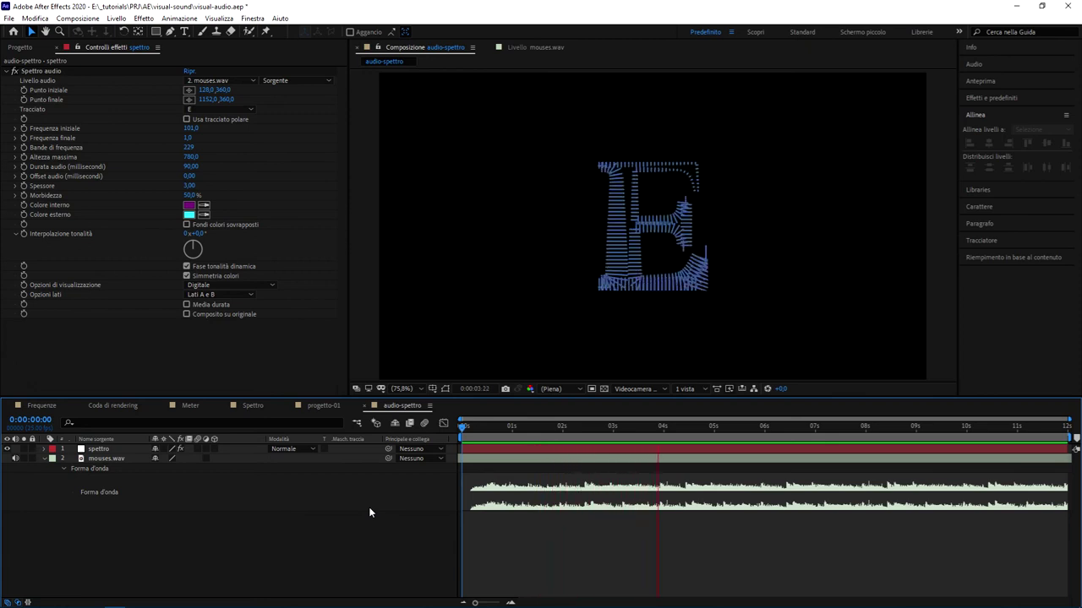
key("space")
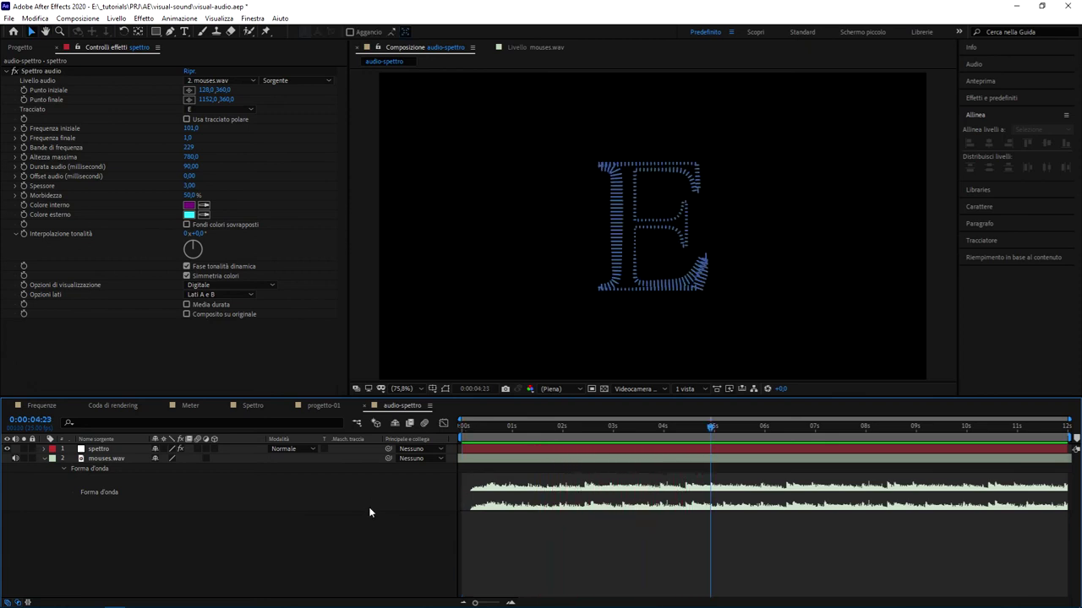
left_click(238, 285)
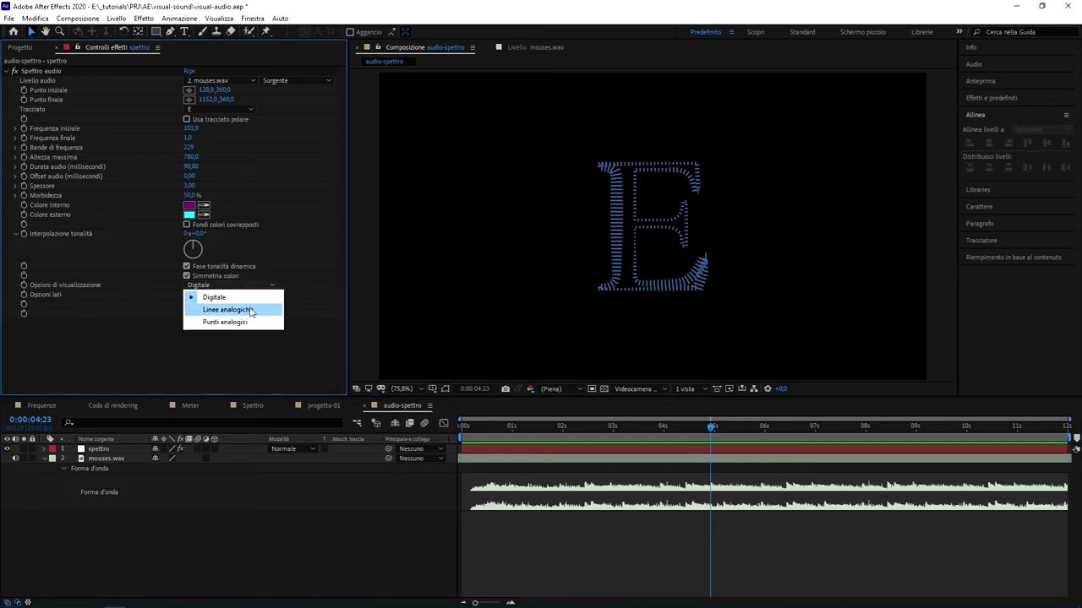
Switch the spectrum to Linee analogiche and adjust Altezza massima and Bande di frequenza
left_click(226, 309)
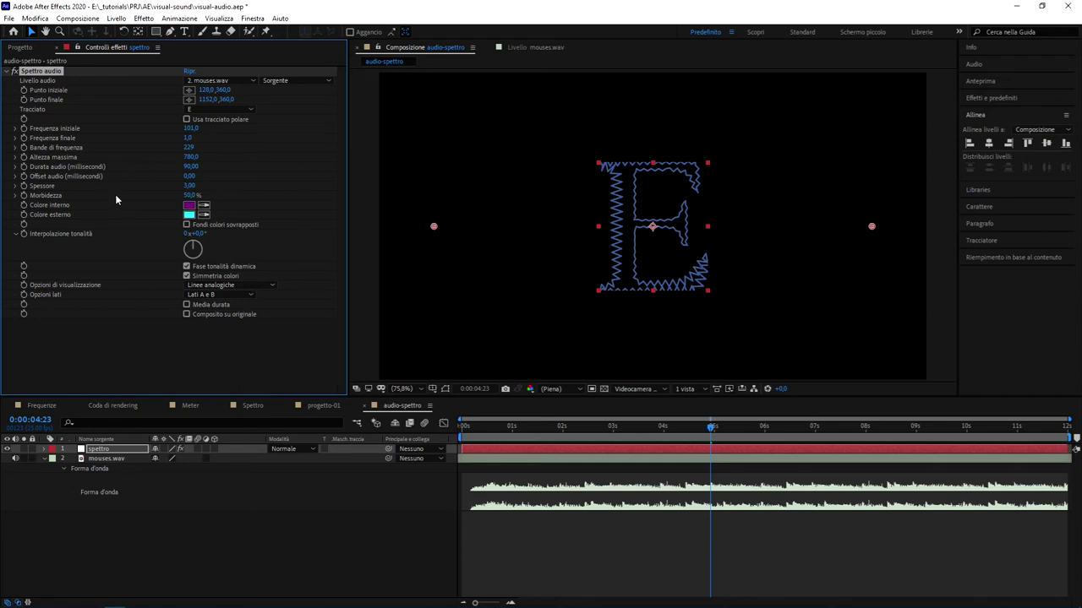
mouse_move(187, 157)
left_mouse_down()
mouse_move(164, 161)
mouse_move(219, 177)
mouse_move(189, 180)
left_mouse_up()
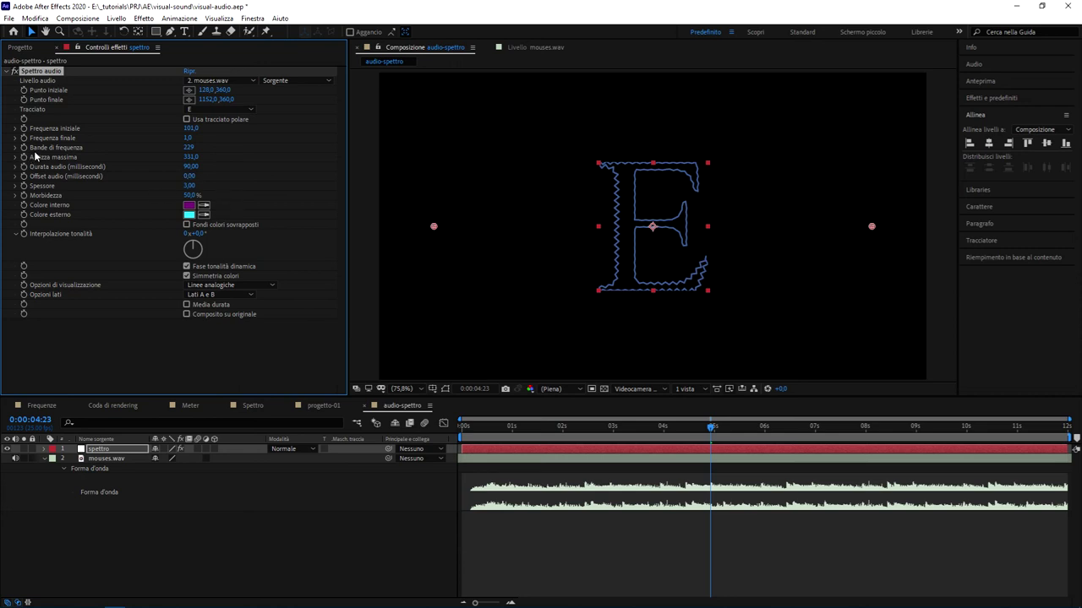
mouse_move(188, 147)
left_mouse_down()
mouse_move(235, 154)
mouse_move(246, 199)
mouse_move(138, 204)
left_mouse_up()
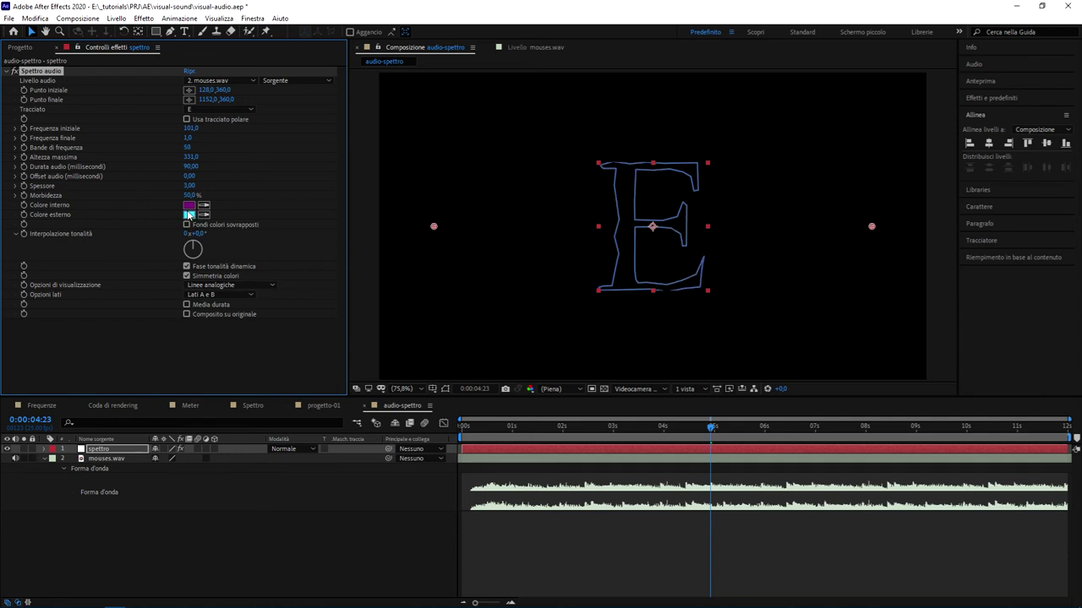
Set Colore esterno to 92FF32, Colore interno to 7B0404, and enable Fondi colori sovrapposti
left_click(189, 214)
left_click(388, 233)
left_click(359, 142)
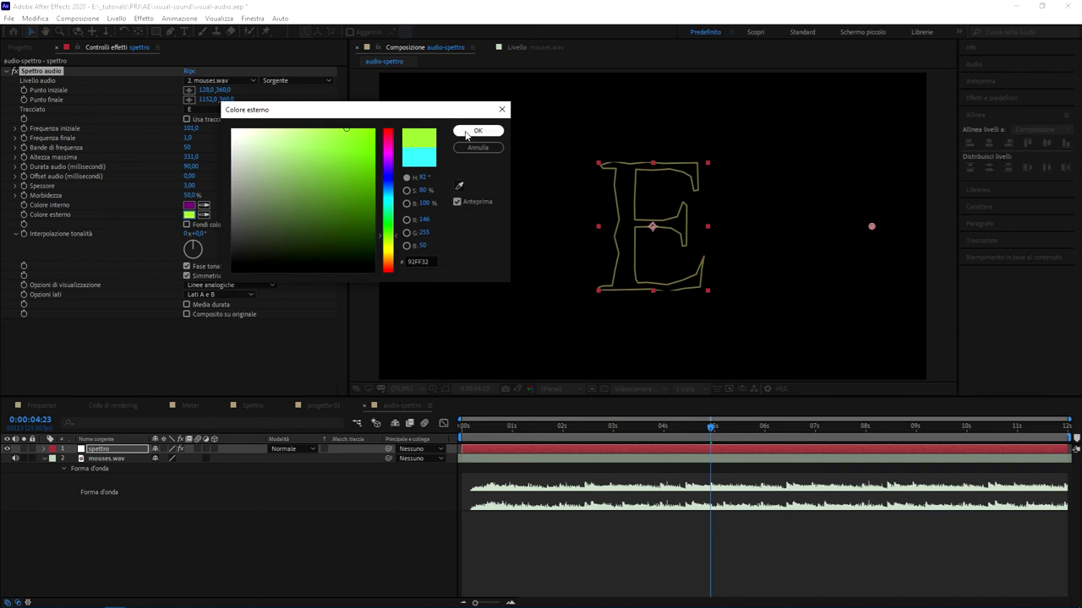
left_click(478, 130)
left_click(188, 205)
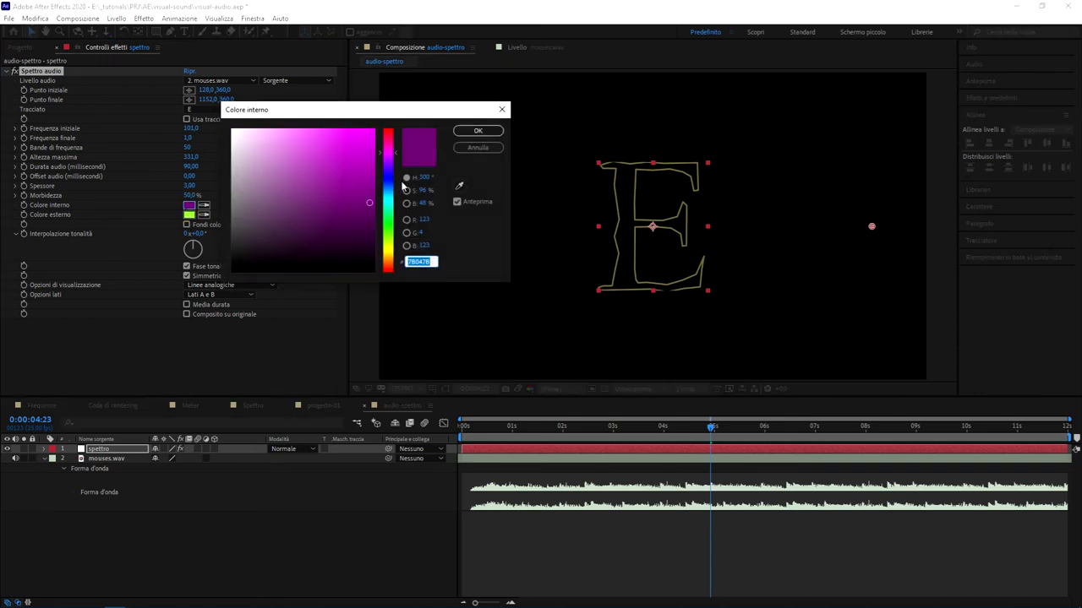
left_click_drag(393, 153, 389, 130)
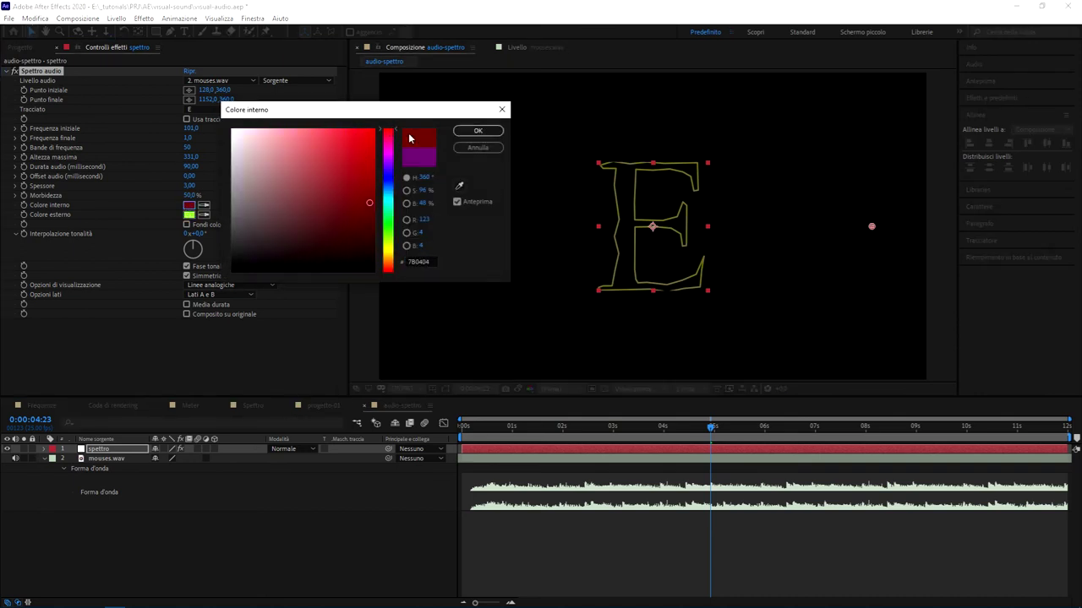
left_click(477, 130)
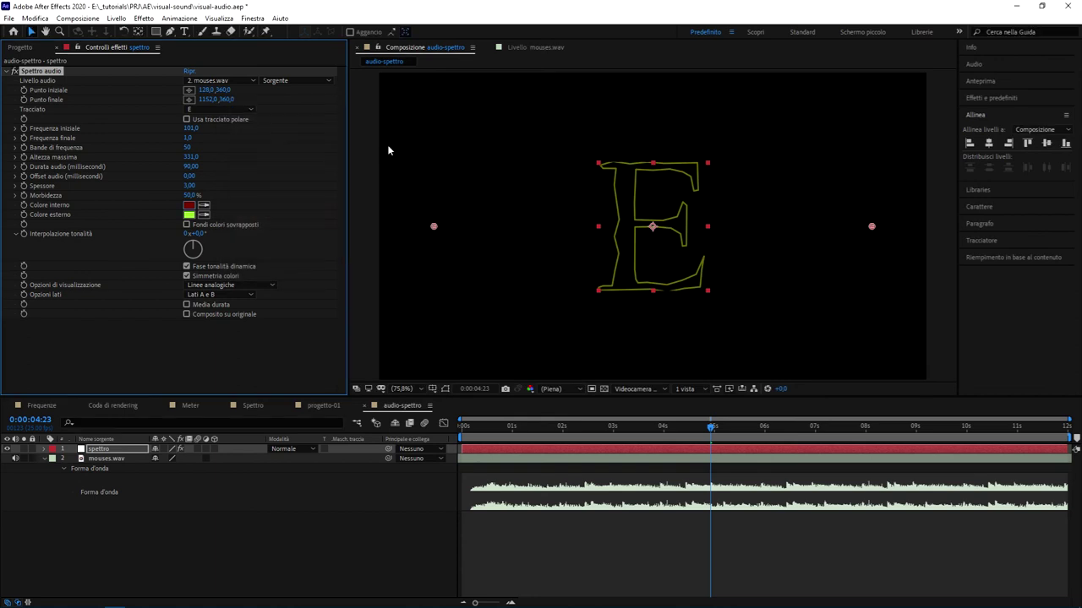
left_click(187, 225)
Preview while raising frequency bands to 113 and maximum height to 331, then return to the start
left_click_drag(494, 426, 387, 412)
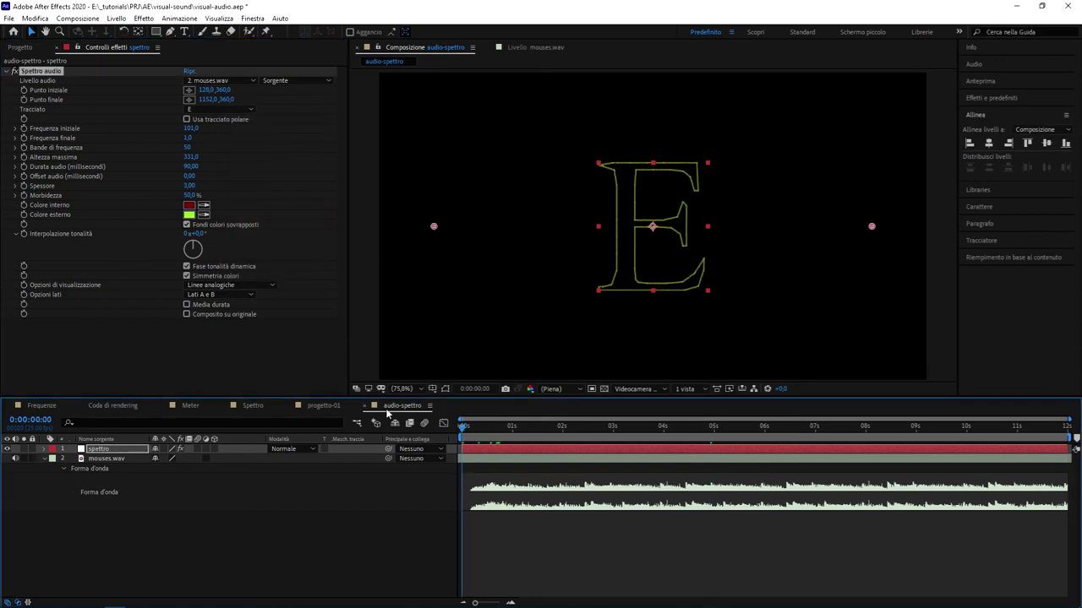
left_click(298, 566)
key("space")
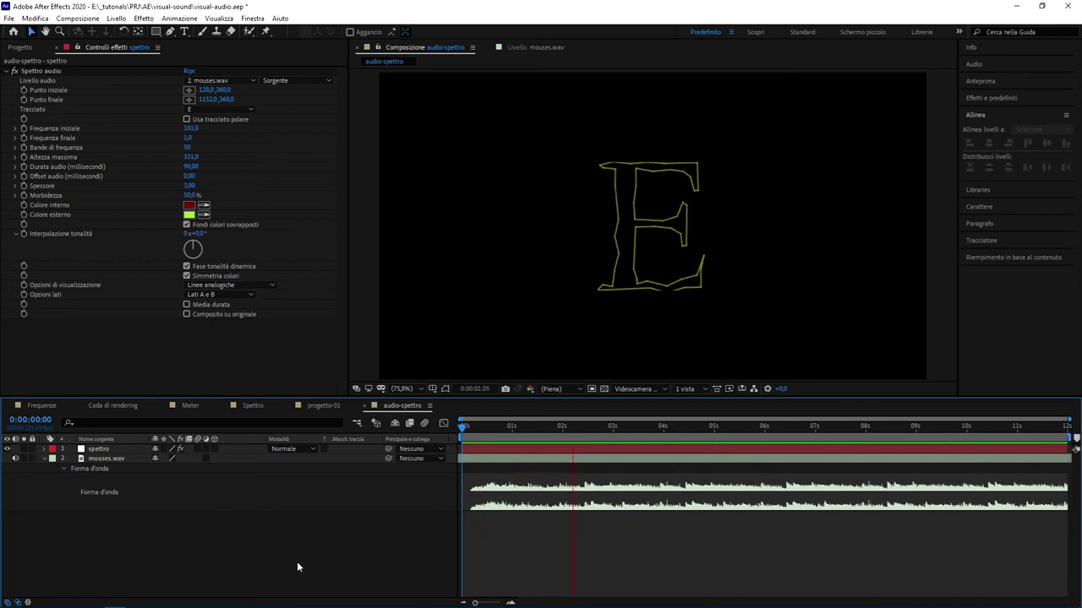
left_click_drag(186, 147, 225, 161)
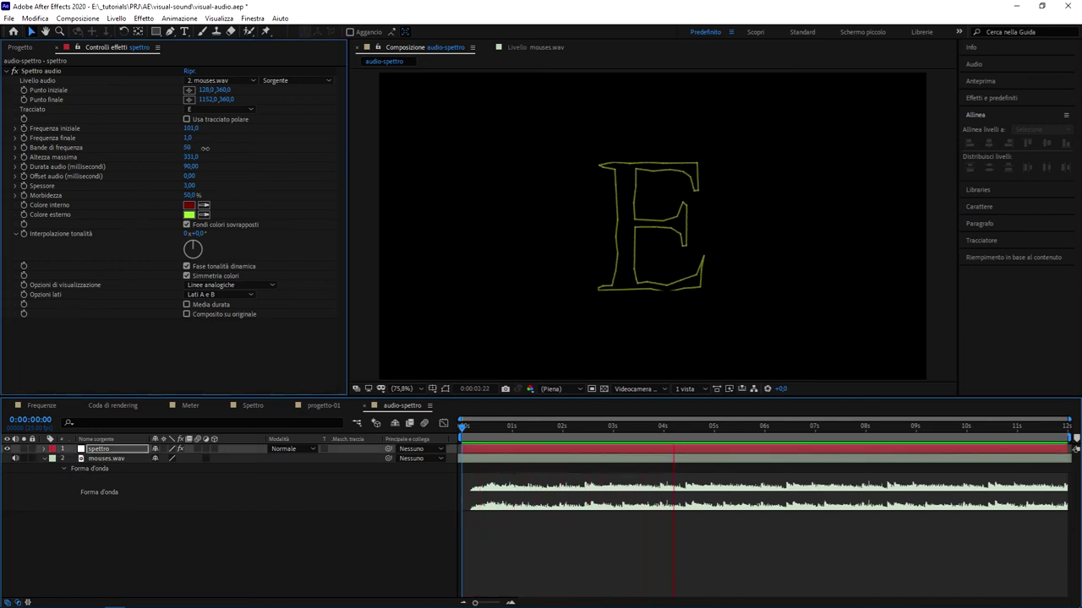
left_click_drag(249, 161, 707, 328)
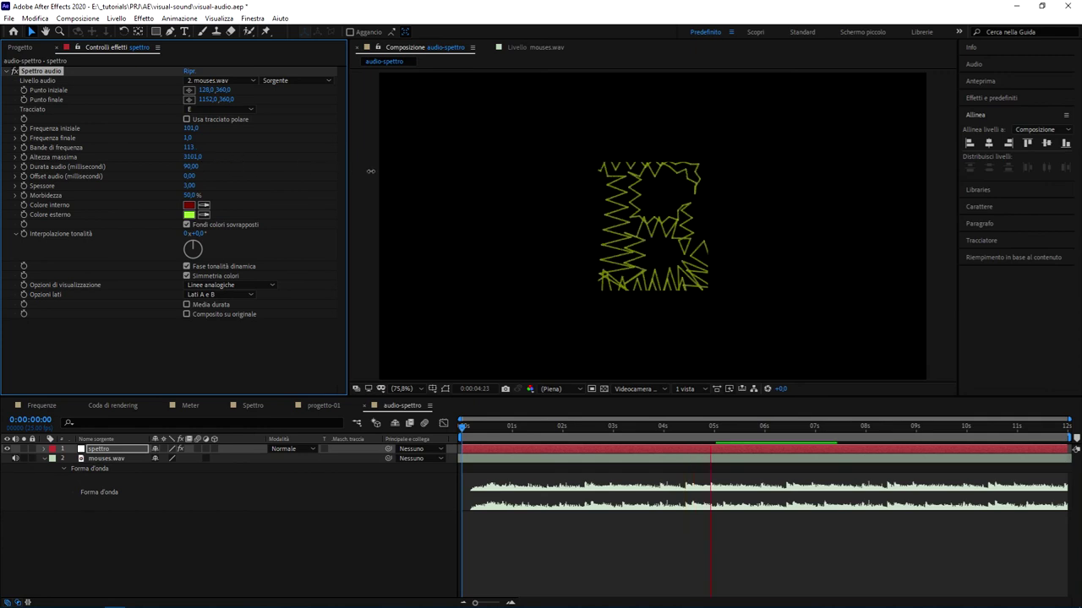
key("space")
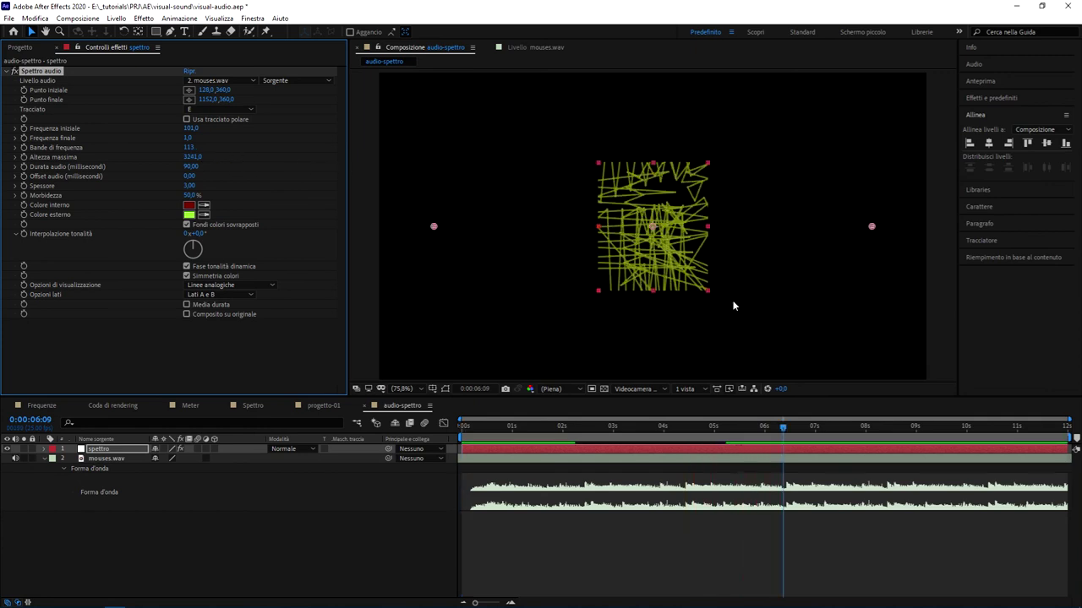
key("Home")
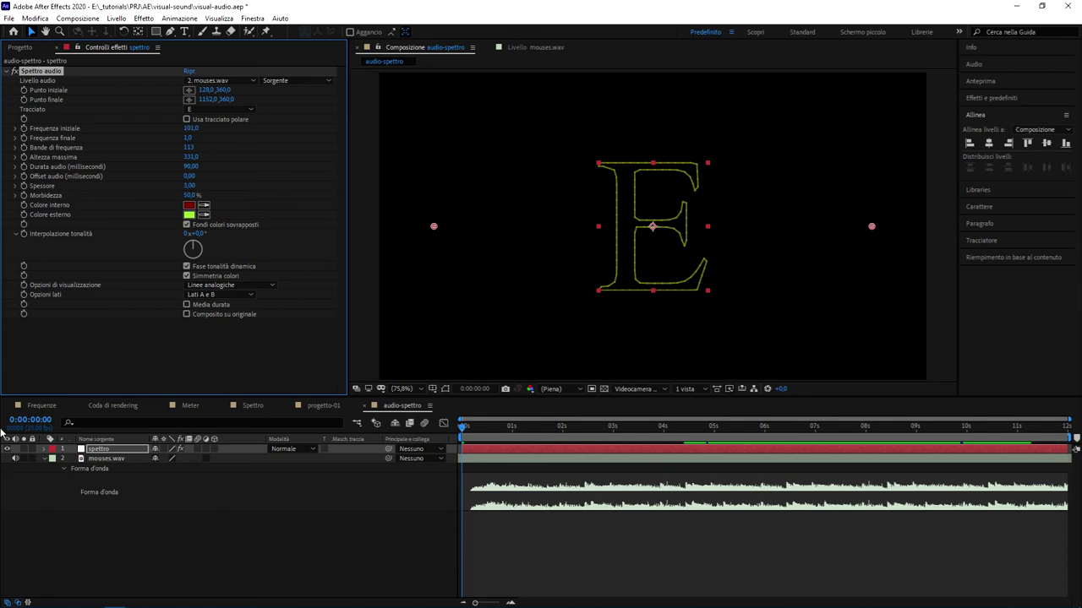
left_click(617, 286)
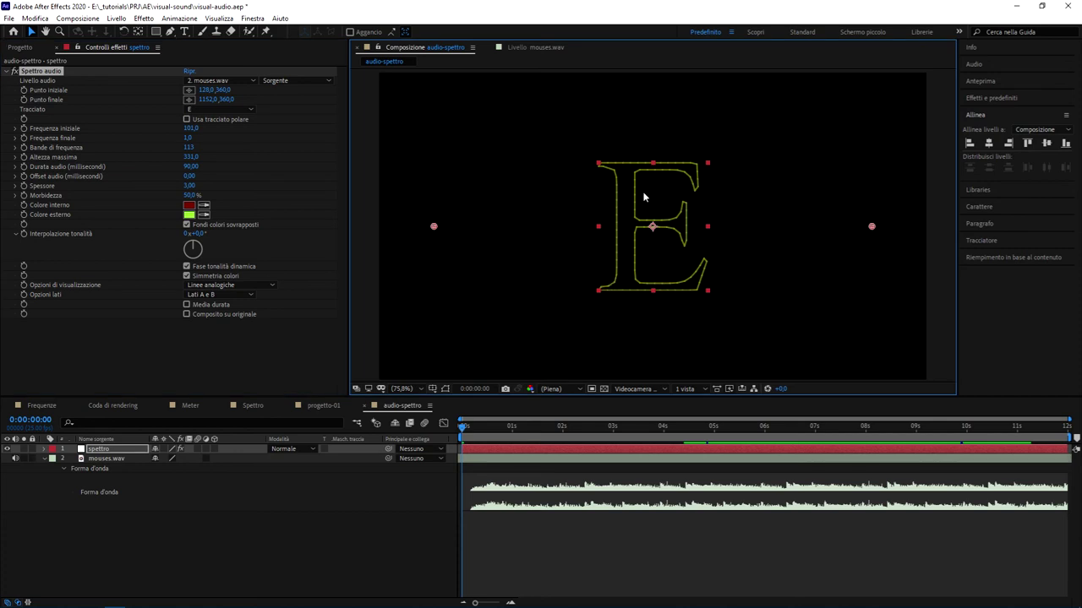
left_click_drag(556, 117, 769, 314)
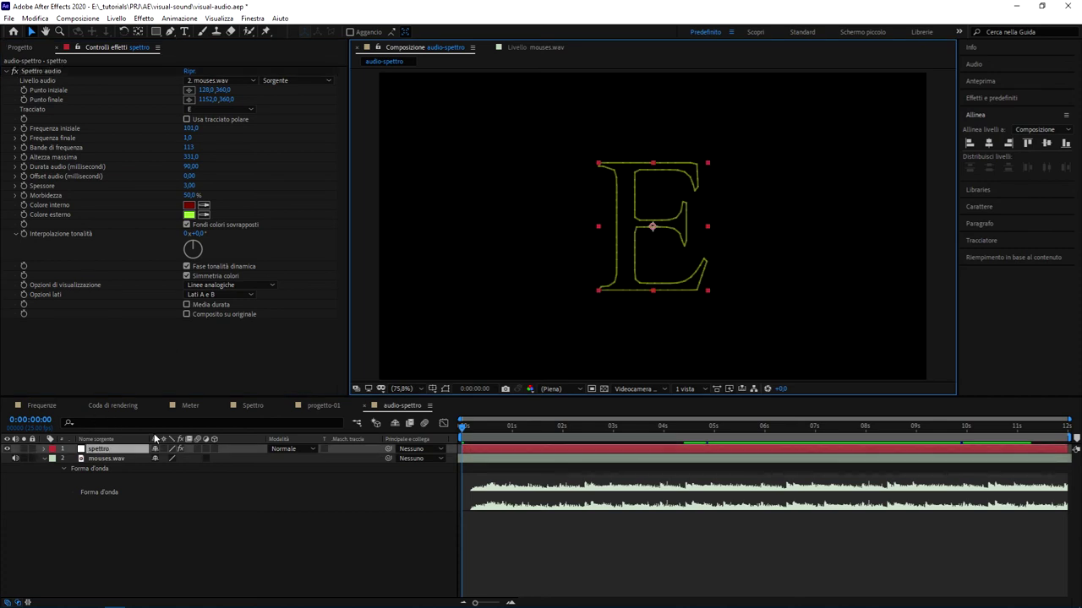
Delete Maschera 1 from spettro and preview the straight wavy spectrum line
left_click(109, 453)
key("m")
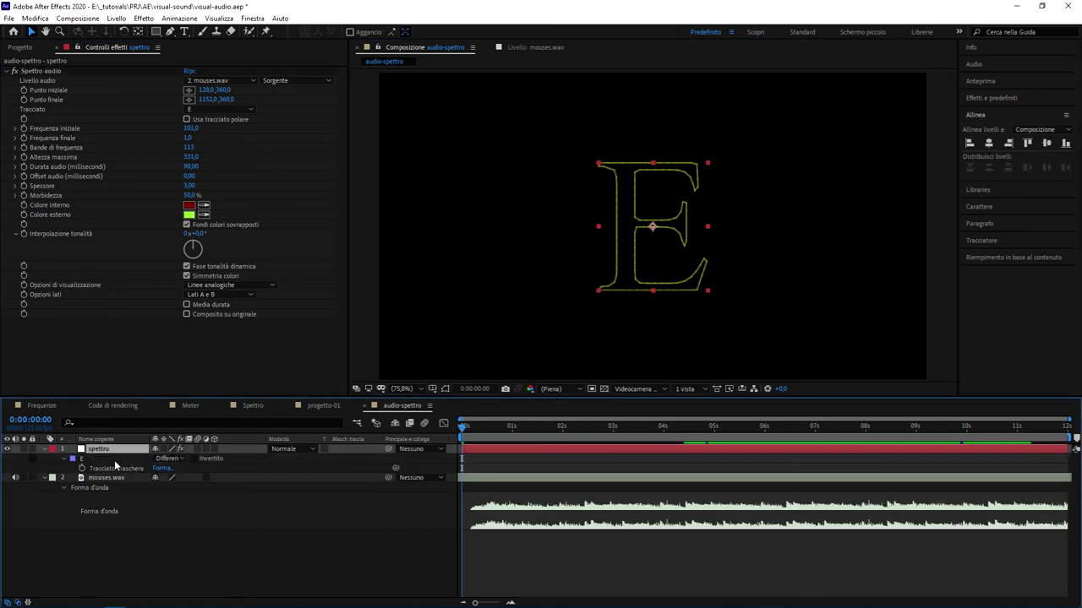
key("m")
key("m")
left_click(82, 461)
key("Delete")
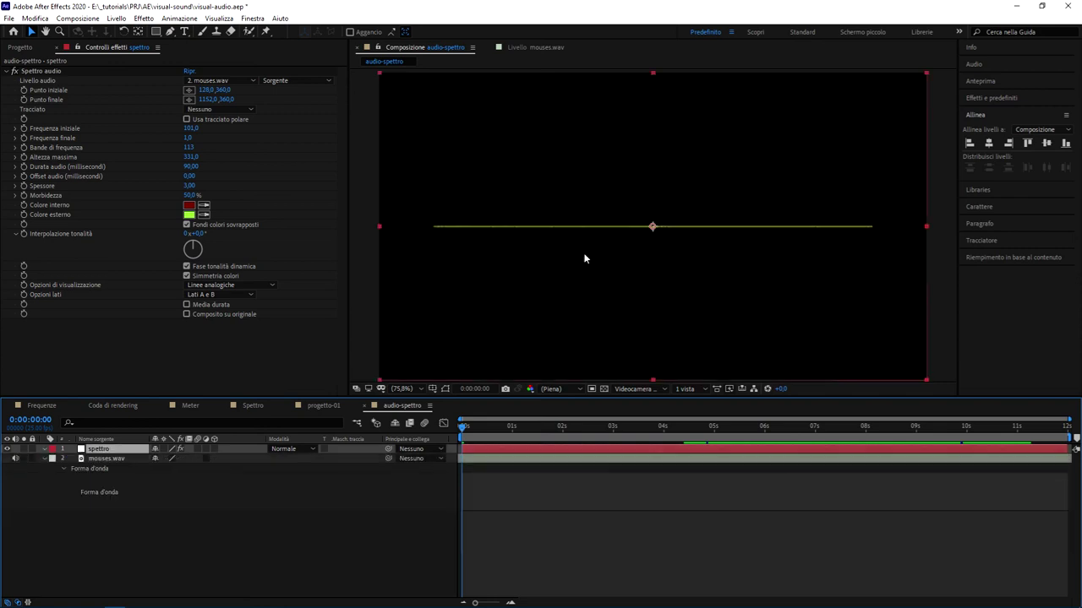
key("space")
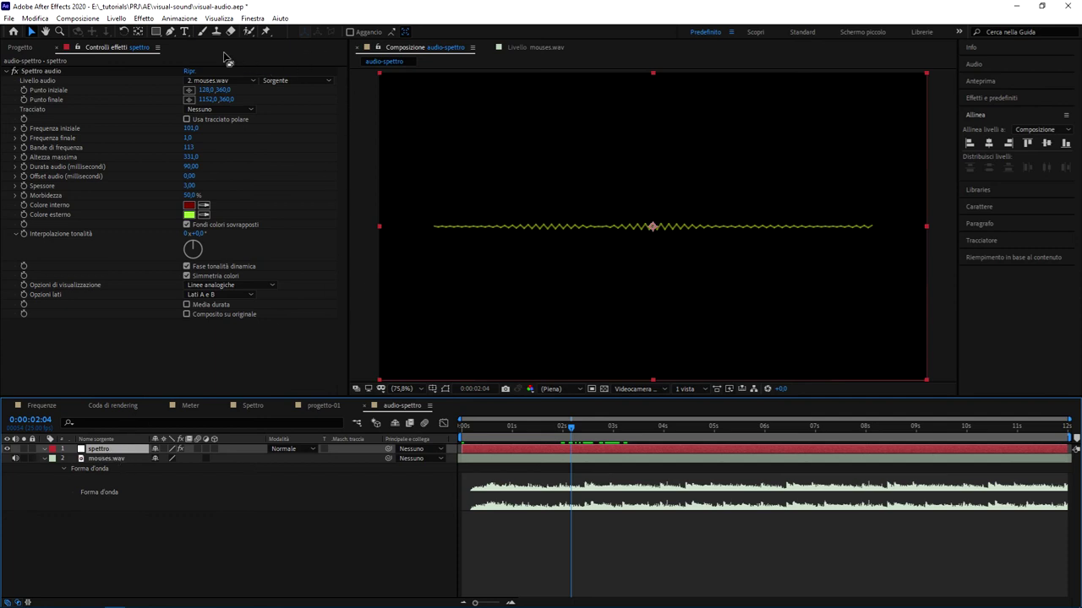
Draw a five-point curved Bézier mask across the viewer
left_click(170, 32)
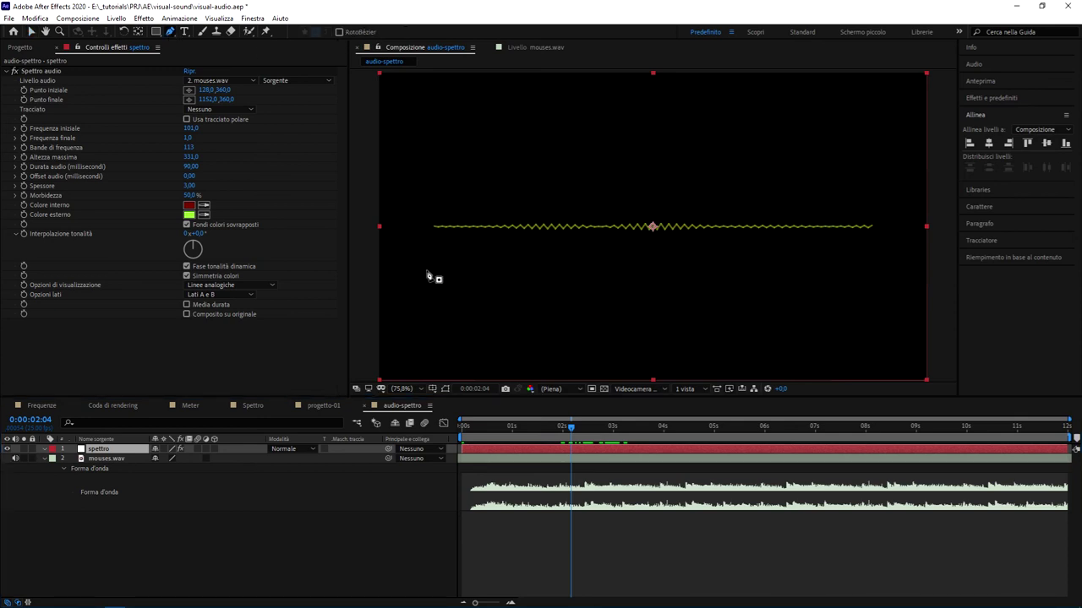
left_click_drag(425, 270, 460, 278)
left_click_drag(536, 193, 582, 202)
left_click_drag(694, 251, 717, 282)
left_click_drag(824, 281, 854, 274)
left_click_drag(879, 220, 900, 204)
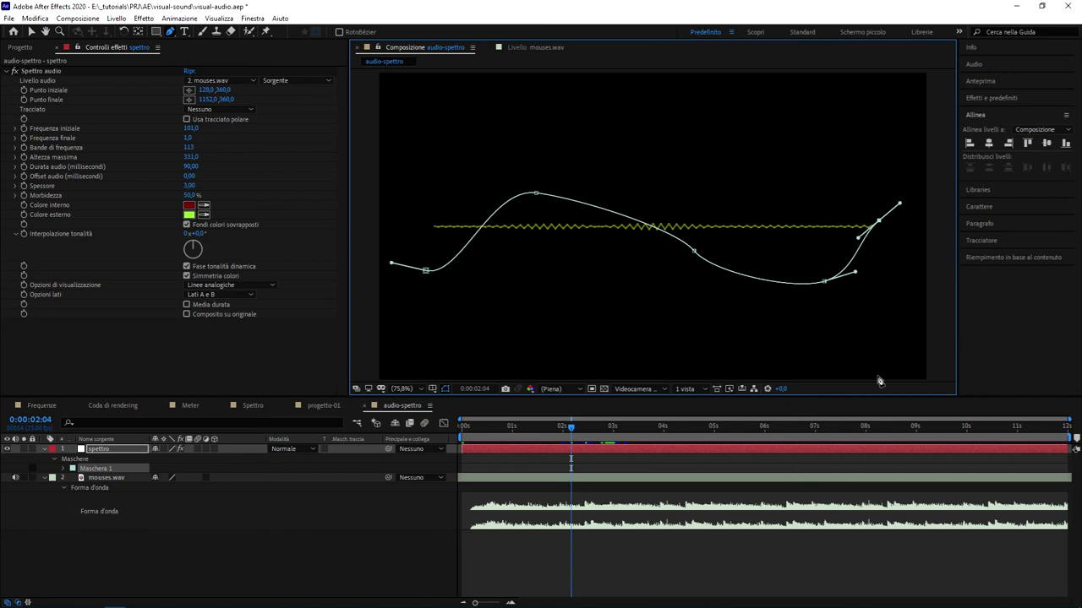
Set Tracciato to Maschera 1, preview, and raise Bande di frequenza to 301
left_click(98, 450)
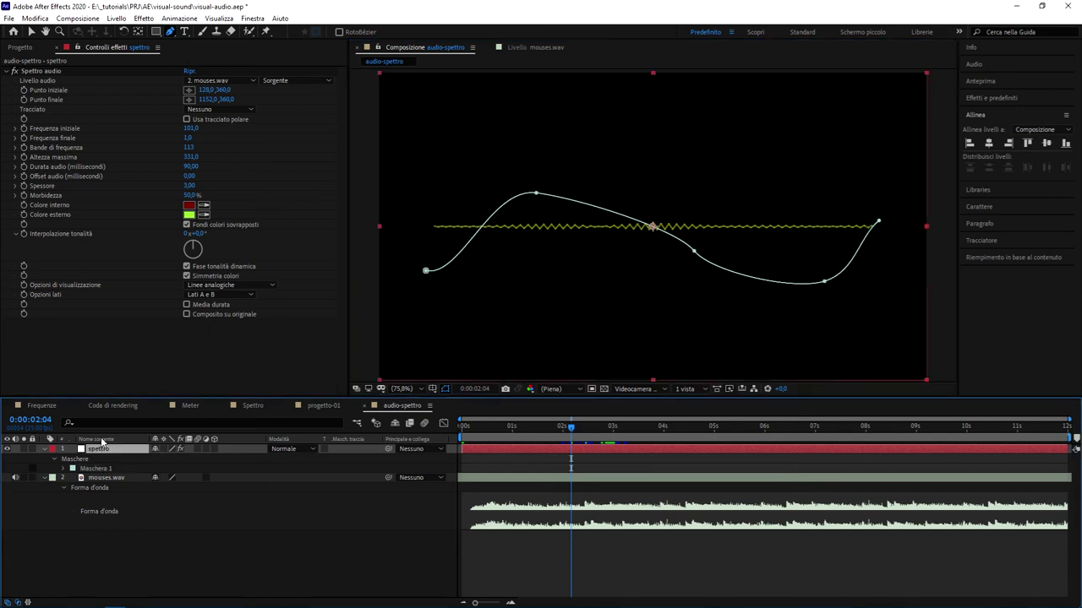
left_click(207, 109)
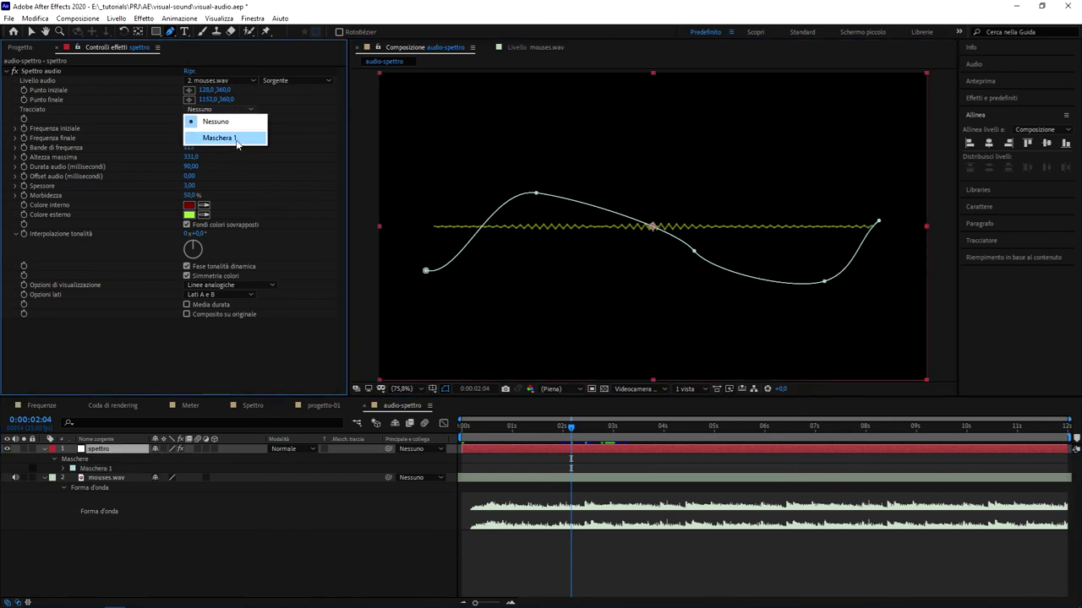
left_click(237, 142)
key("F2")
key("space")
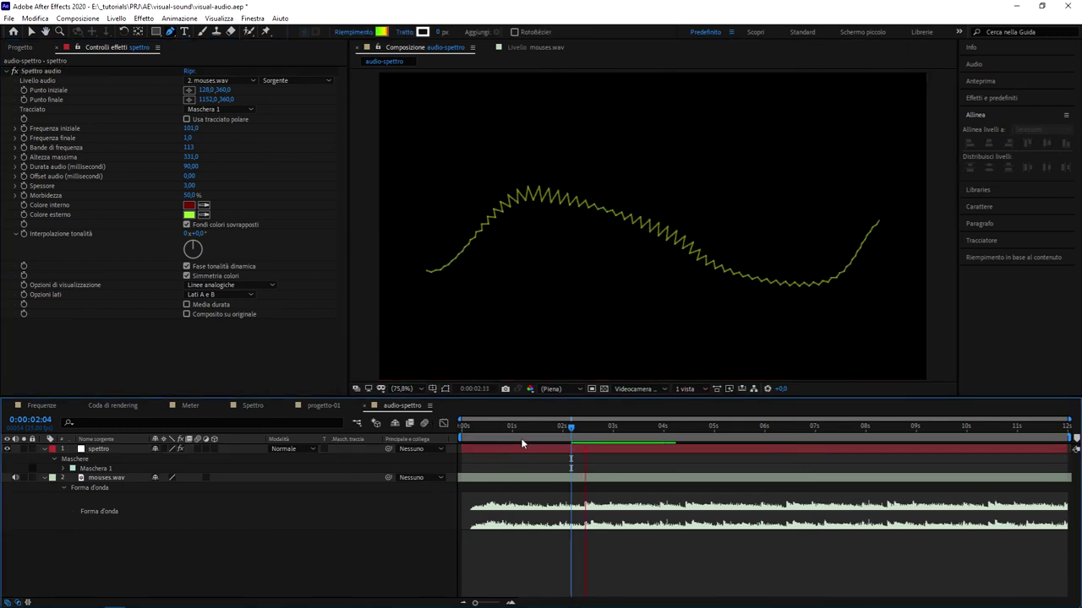
left_click(459, 432)
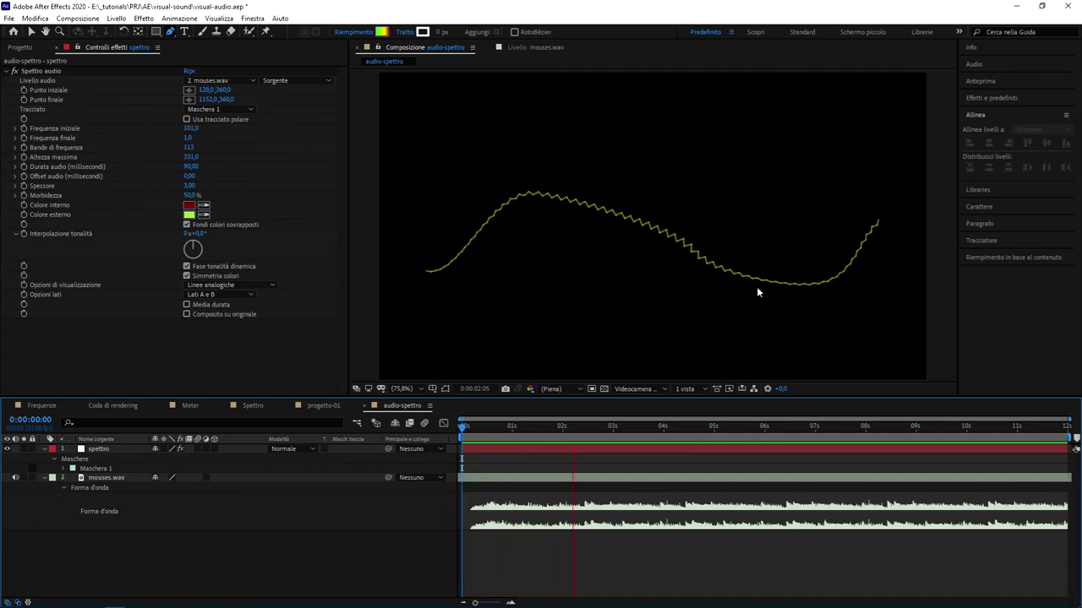
mouse_move(187, 147)
left_mouse_down()
mouse_move(254, 151)
mouse_move(225, 175)
left_mouse_up()
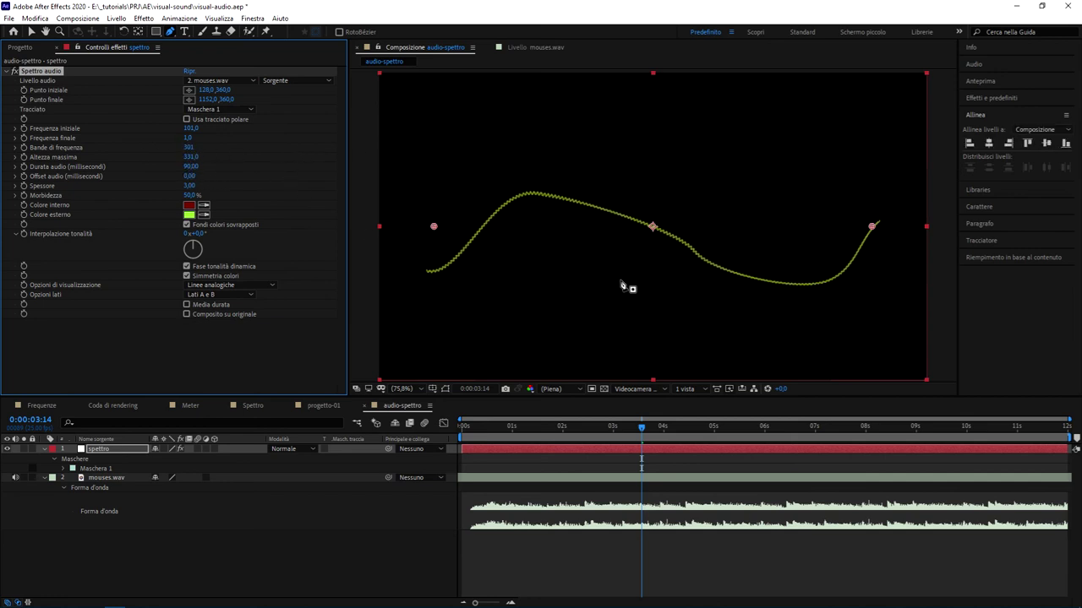
Preview the 2711-high spectrum waving along the curve, then stop playback
key("space")
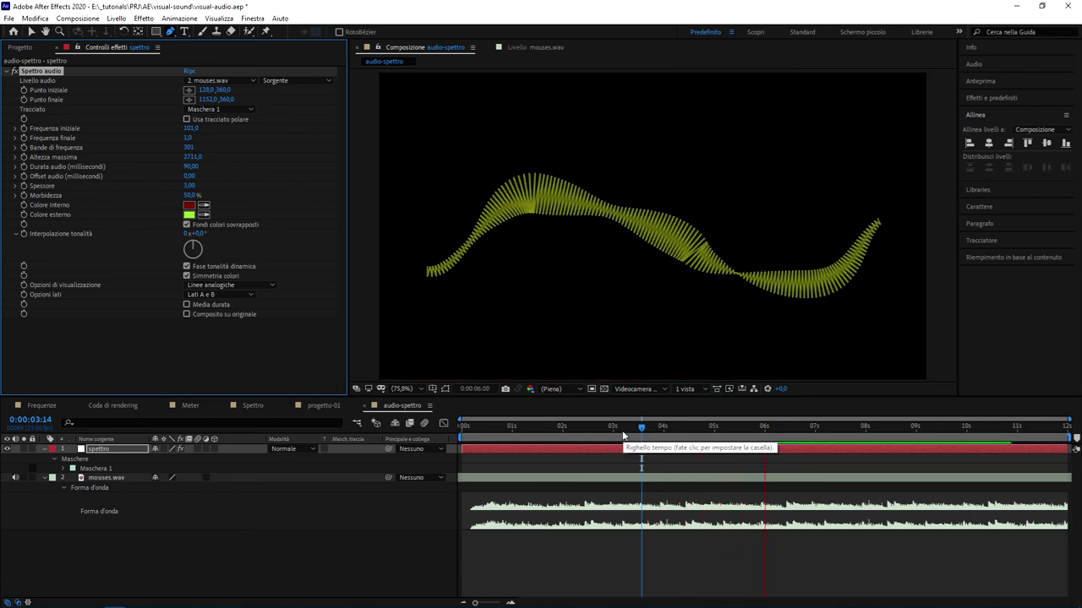
key("space")
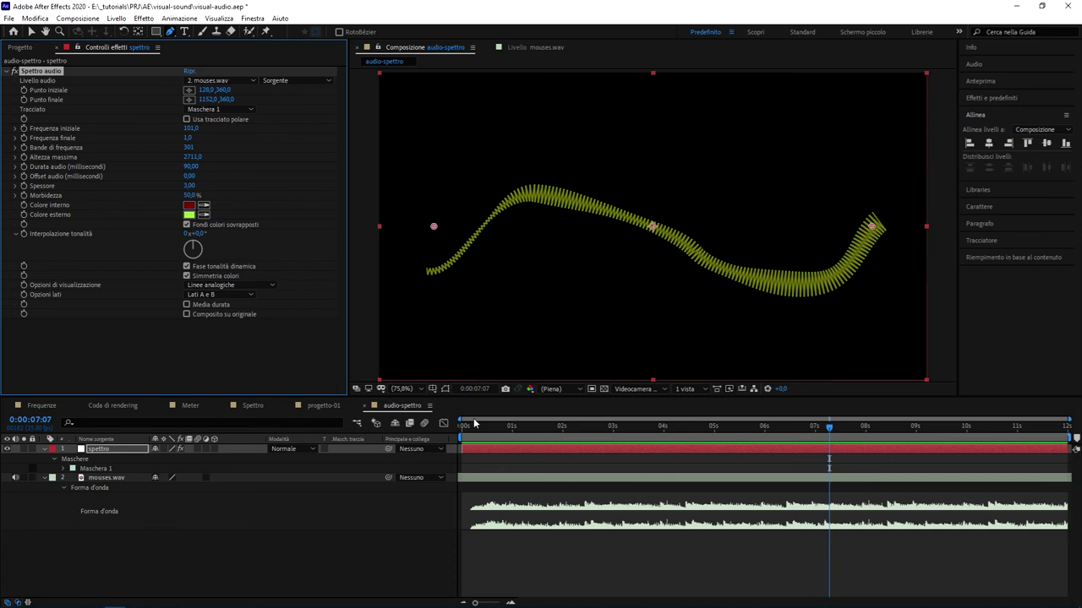
Switch to the Frequenze composition and play it from the start
left_click(186, 409)
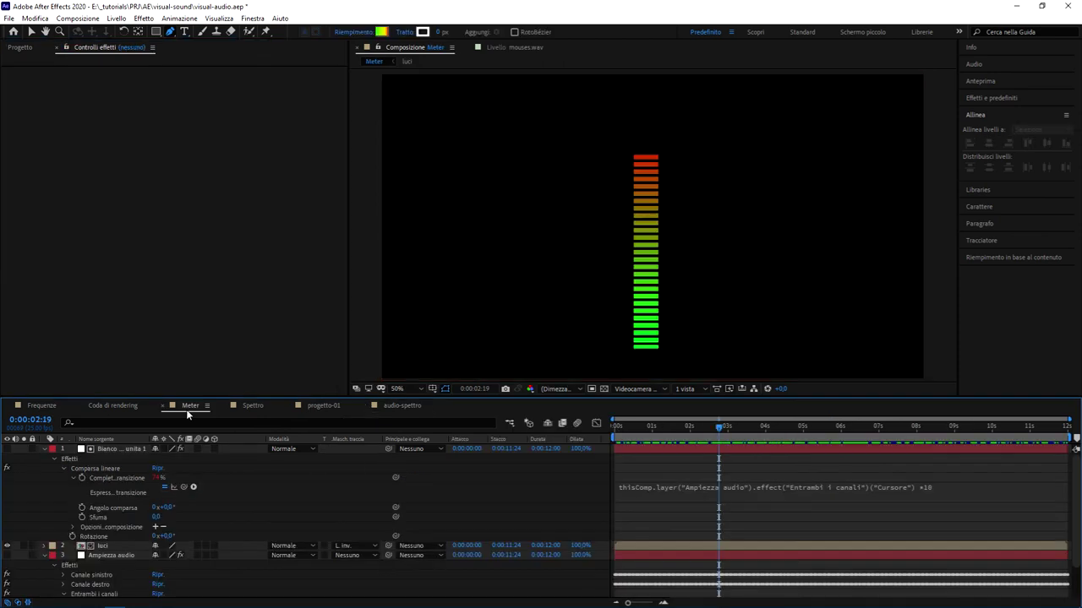
left_click(123, 404)
left_click(38, 406)
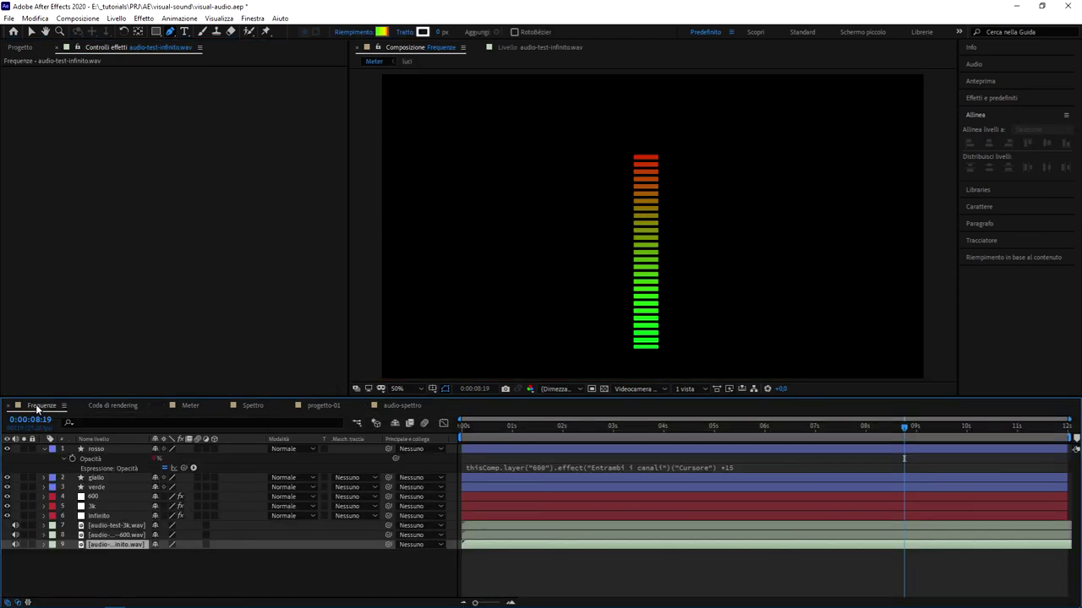
left_click_drag(610, 427, 378, 427)
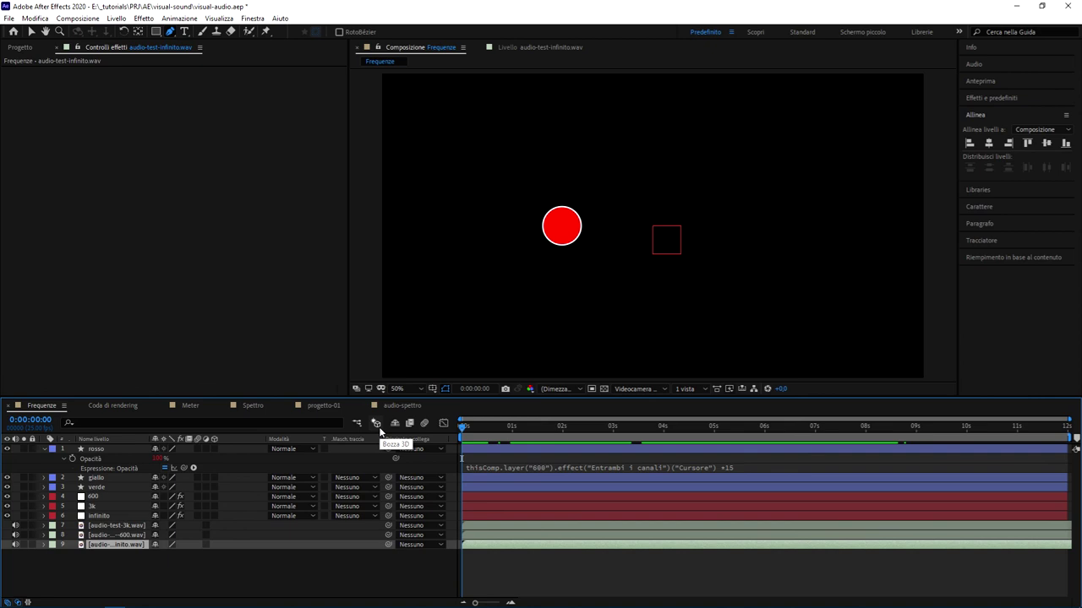
left_click(336, 553)
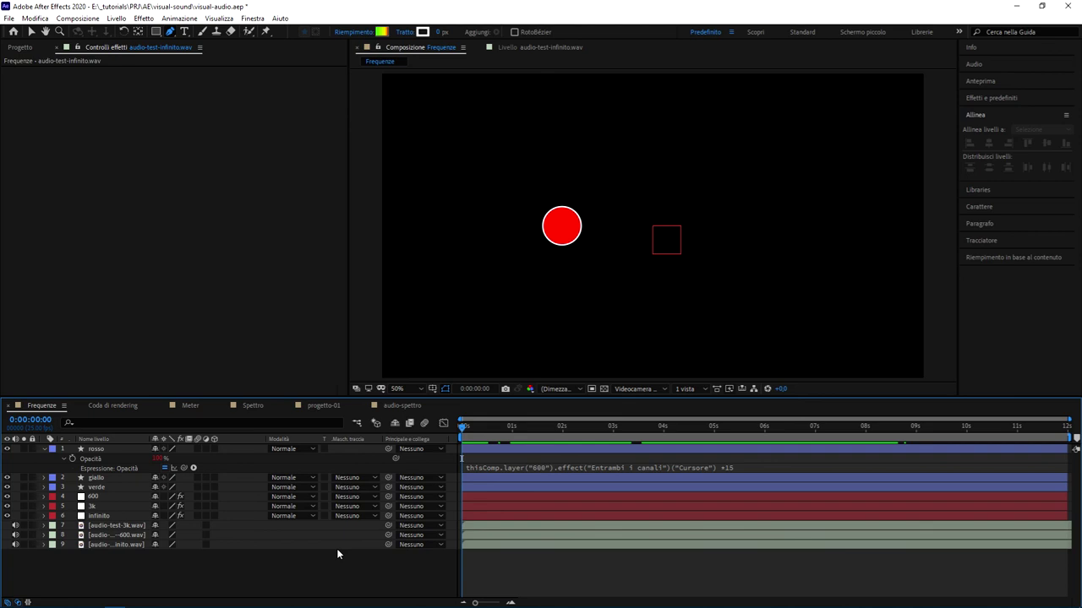
key("space")
key("space")
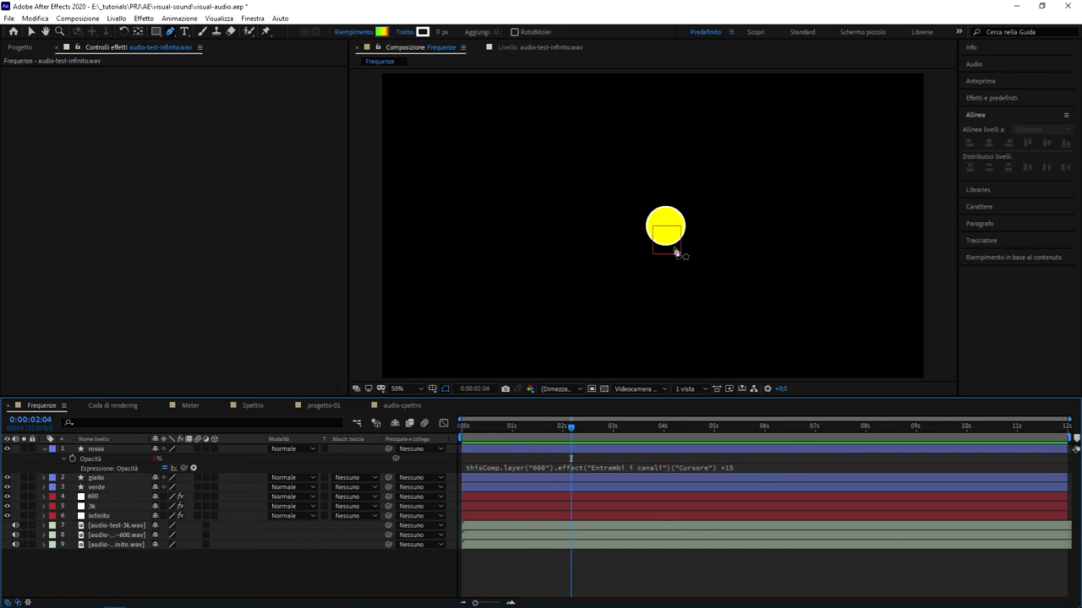
key("space")
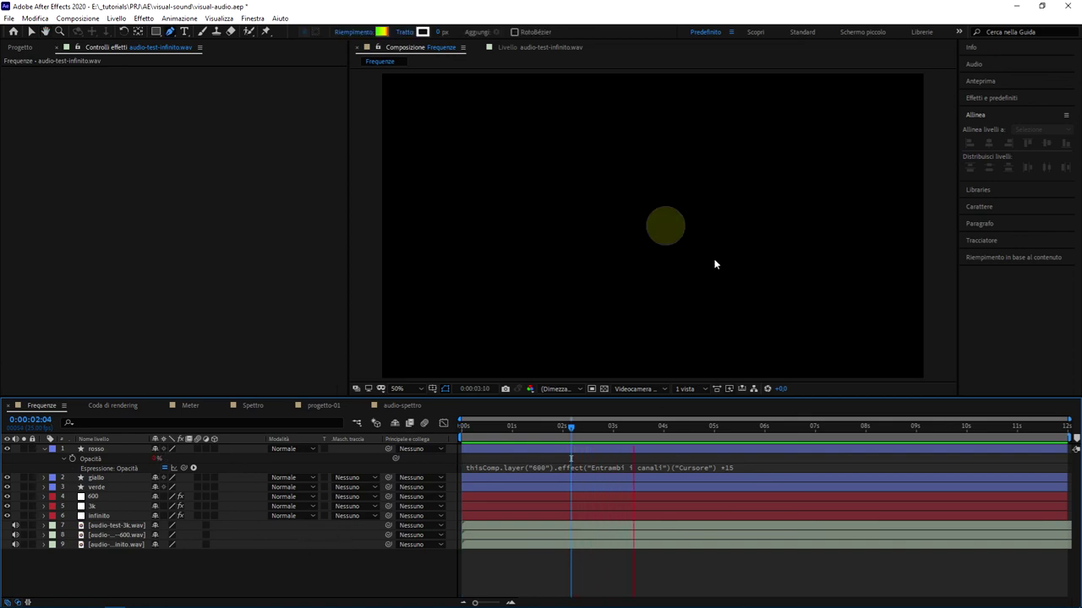
key("space")
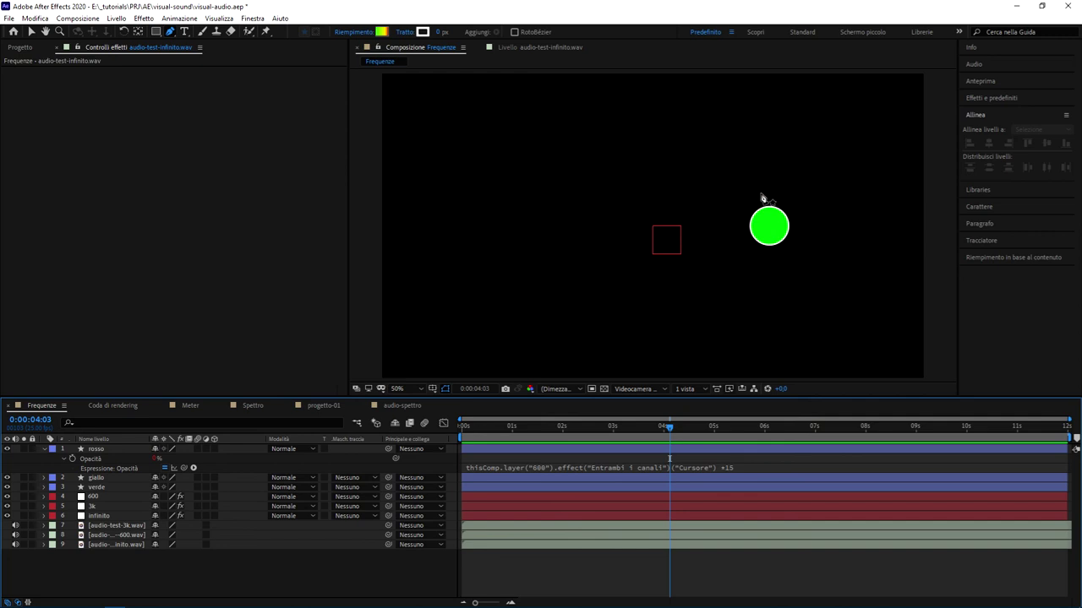
Scrub the timeline to watch the circle cycle red, yellow and green, ending at the start
mouse_move(750, 429)
left_mouse_down()
mouse_move(467, 430)
mouse_move(720, 429)
mouse_move(414, 449)
mouse_move(611, 426)
left_mouse_up()
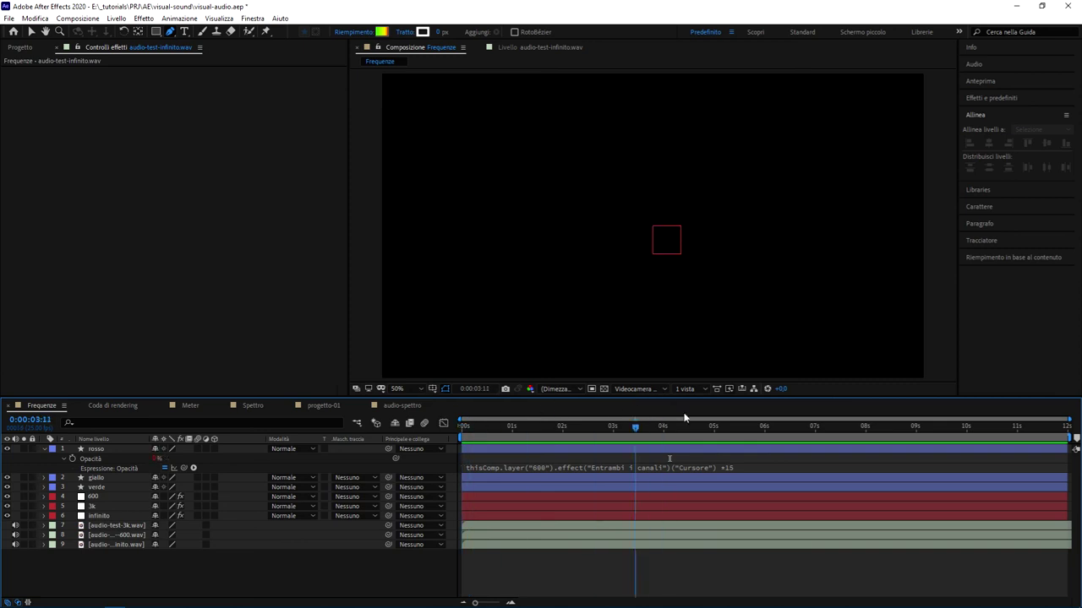
left_click_drag(655, 420, 411, 404)
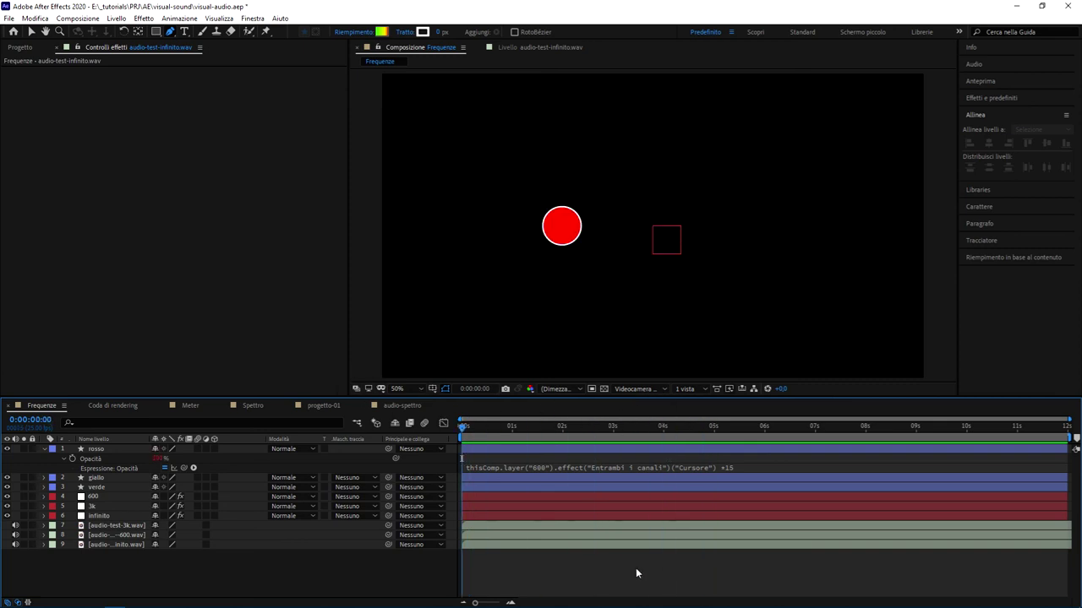
left_click(474, 428)
mouse_move(474, 426)
left_mouse_down()
mouse_move(803, 405)
mouse_move(539, 395)
left_mouse_up()
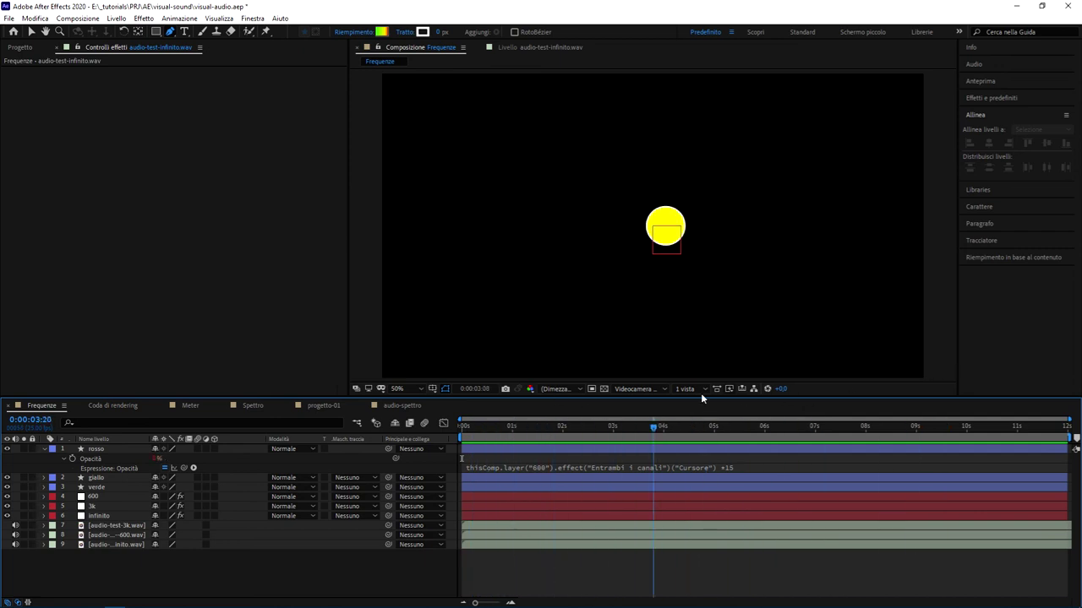
key("Home")
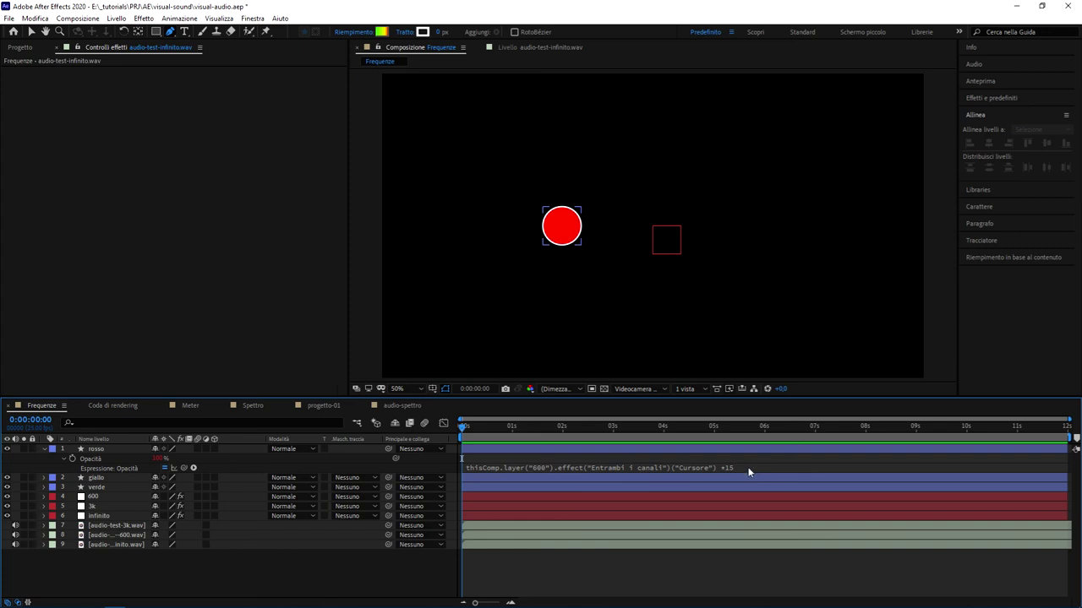
Open the rosso layer's Opacity expression field for editing
left_click(725, 468)
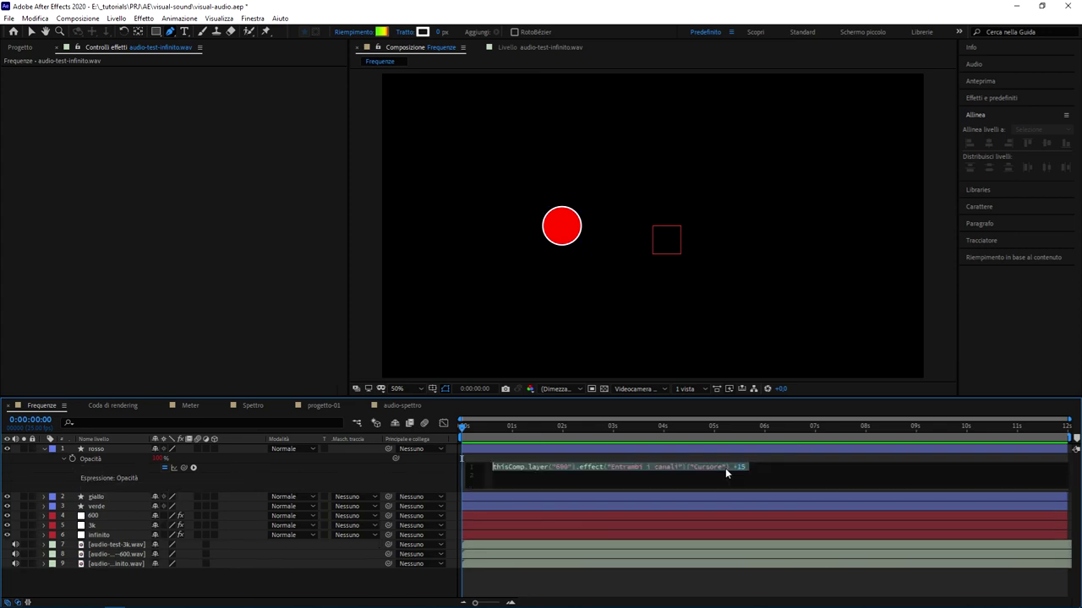
left_click(772, 500)
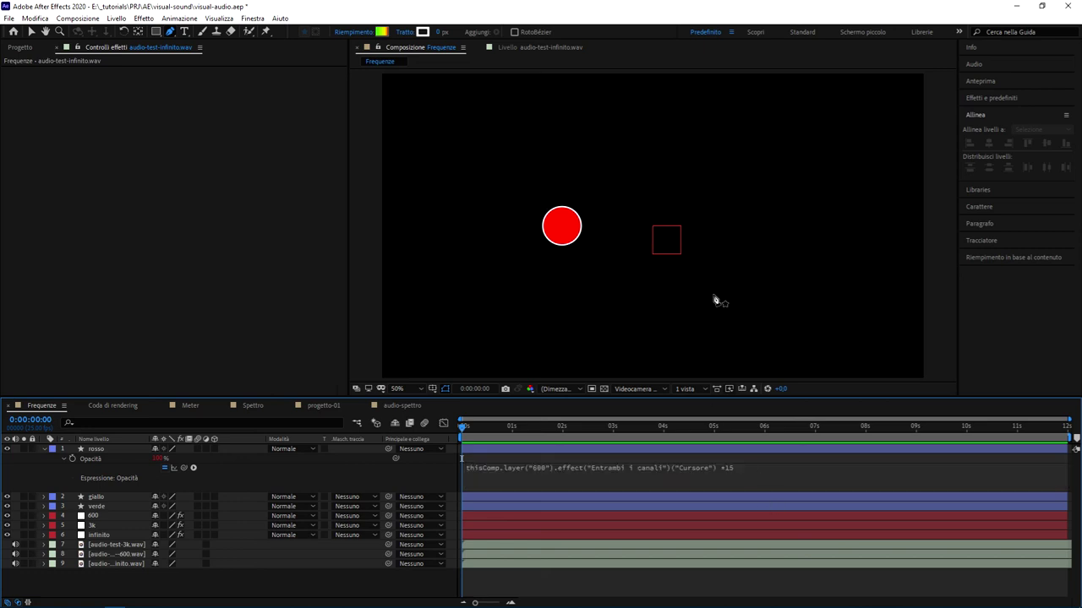
left_click(854, 481)
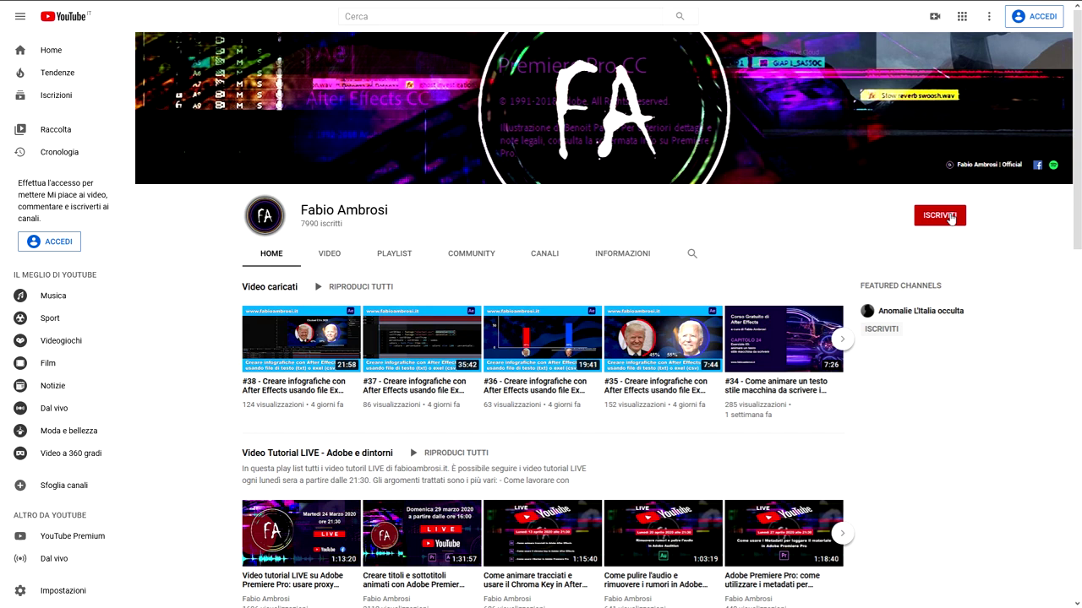
Show the YouTube channel's Playlist tab listing its playlists, including the free After Effects course
left_click(380, 263)
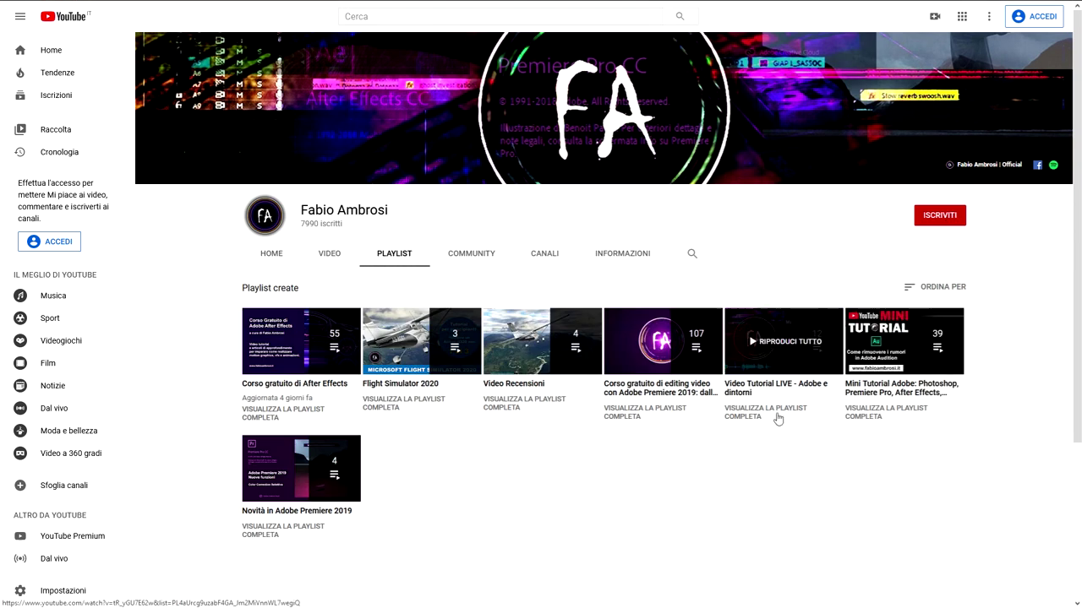